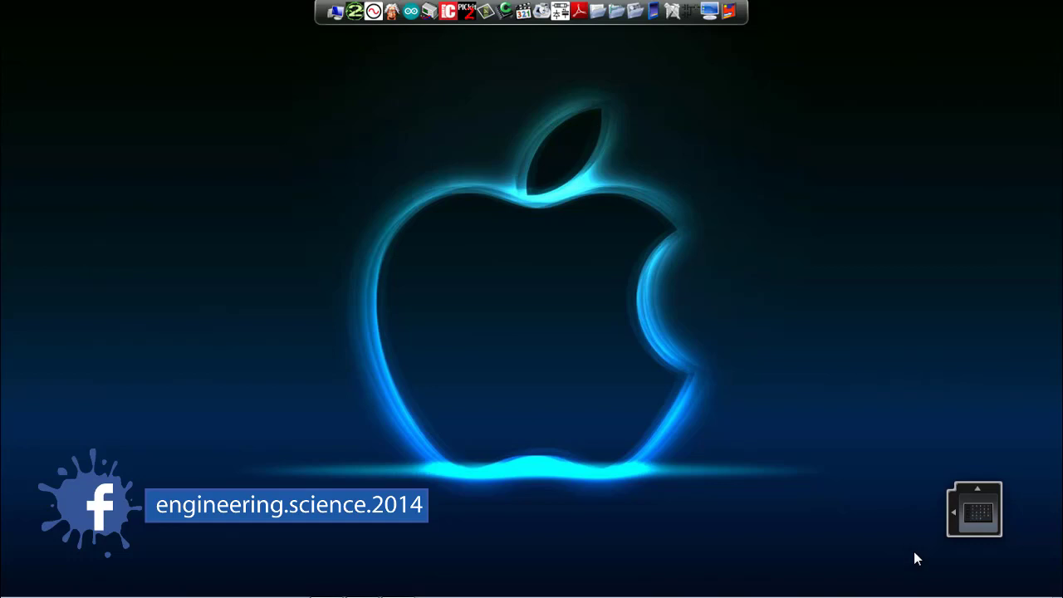
Quit the Quick Menu utility from its right-click options menu
right_click(986, 525)
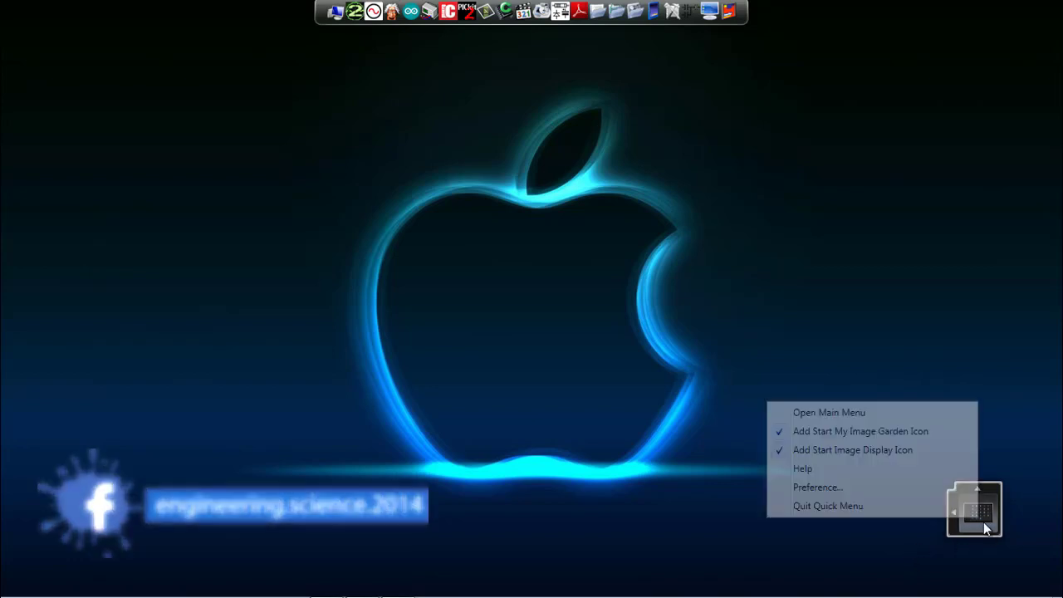
click(931, 504)
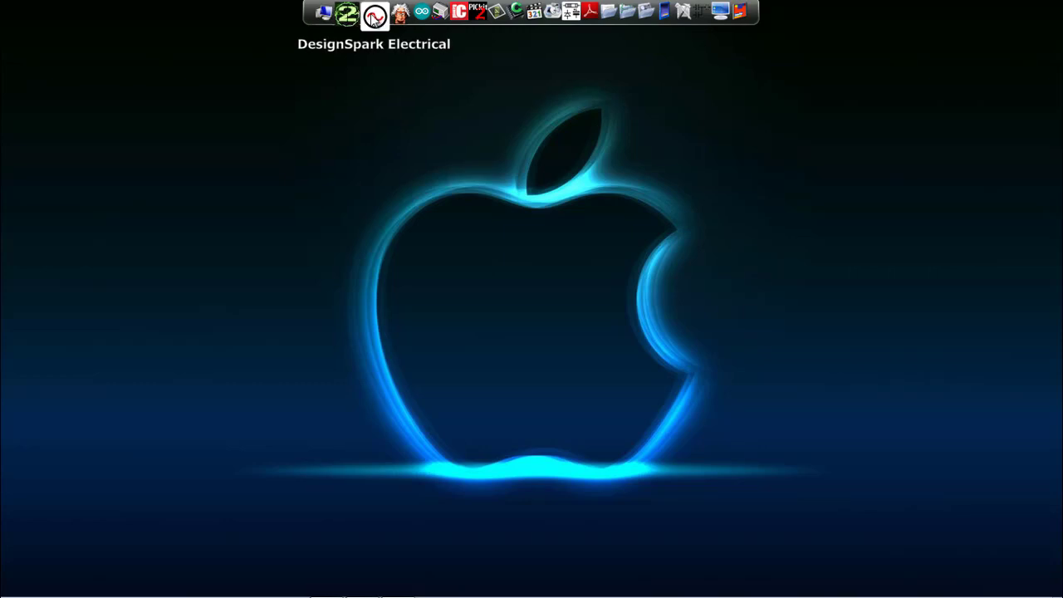
Launch DesignSpark Electrical, accept the security alert, and close the Projects Manager
click(374, 15)
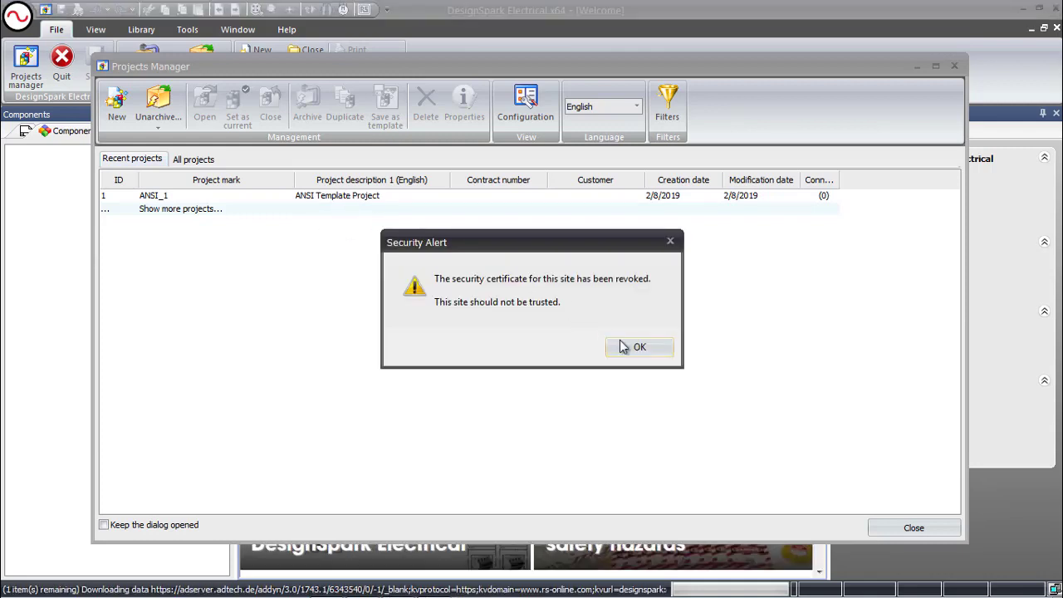
click(638, 349)
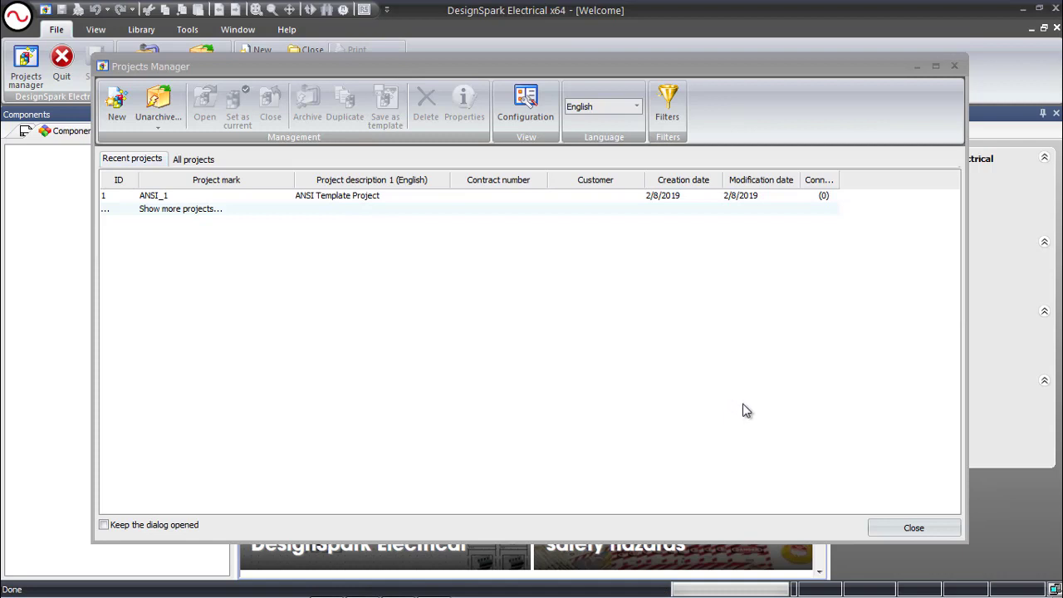
click(173, 198)
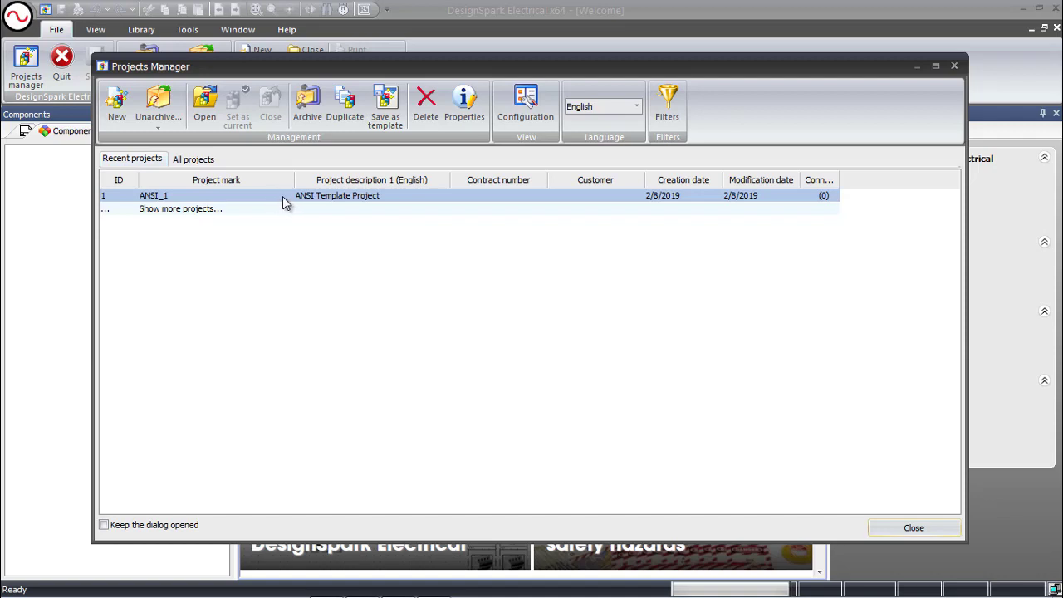
click(189, 214)
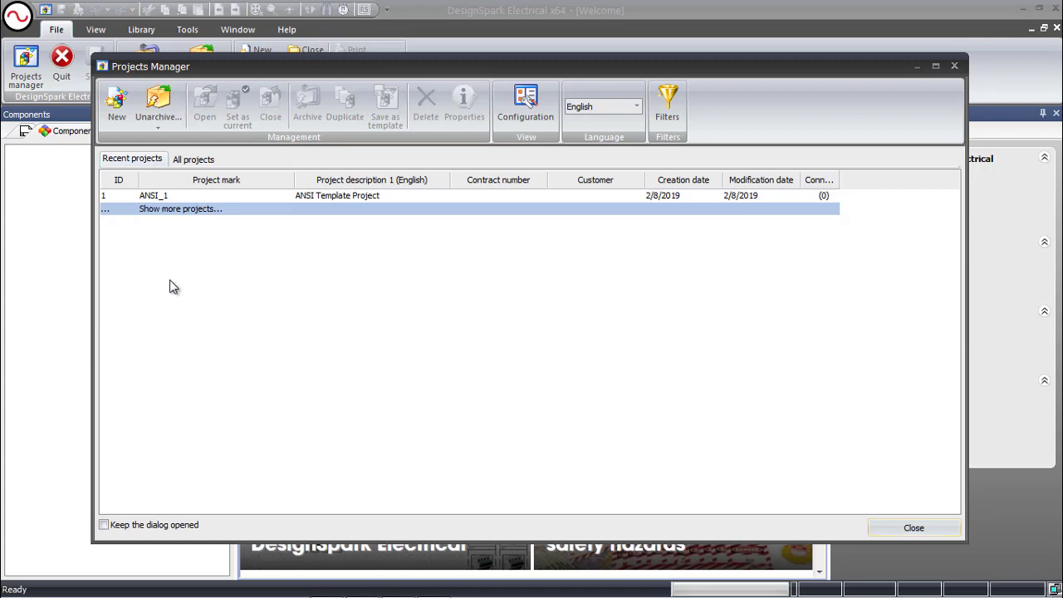
click(909, 529)
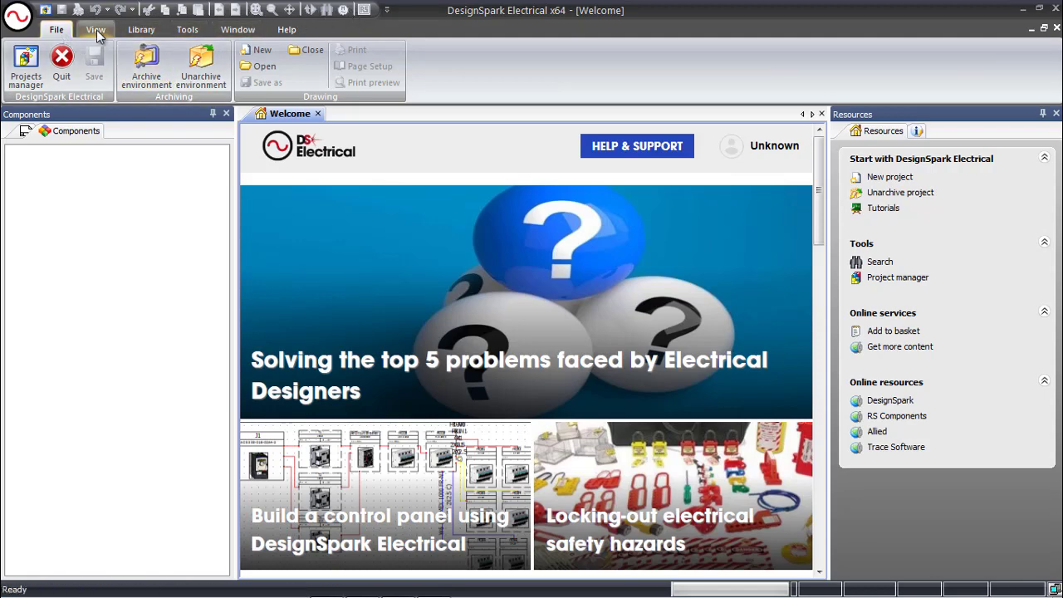
click(95, 29)
click(141, 29)
click(188, 30)
click(238, 30)
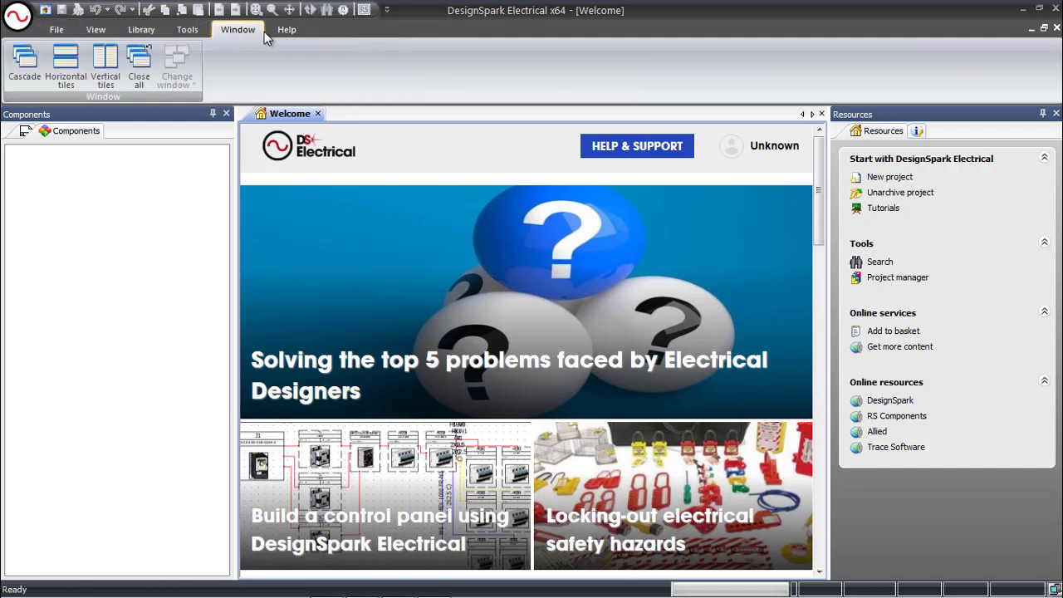
click(286, 30)
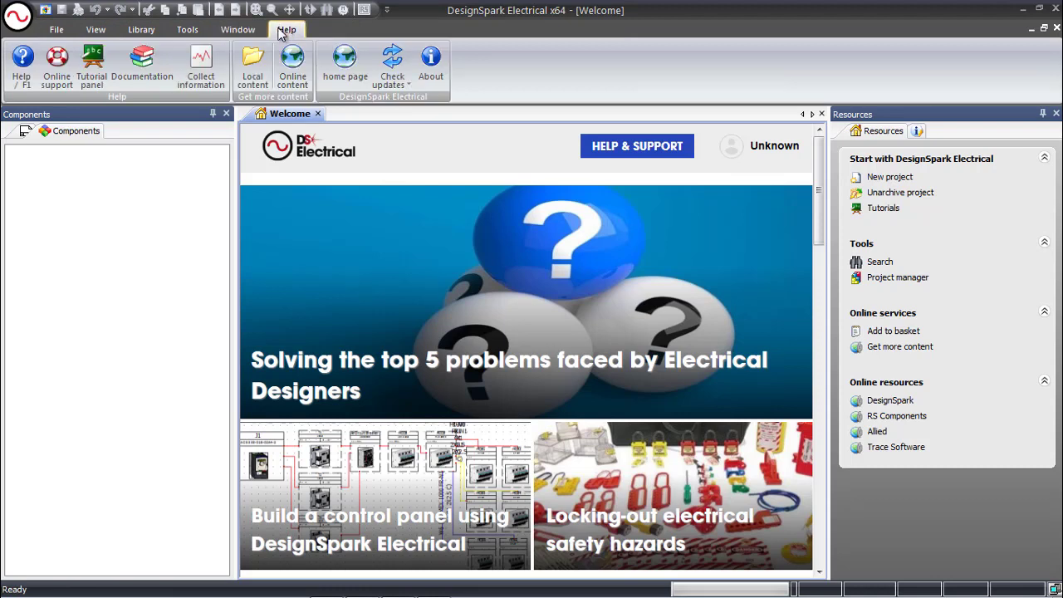
click(57, 30)
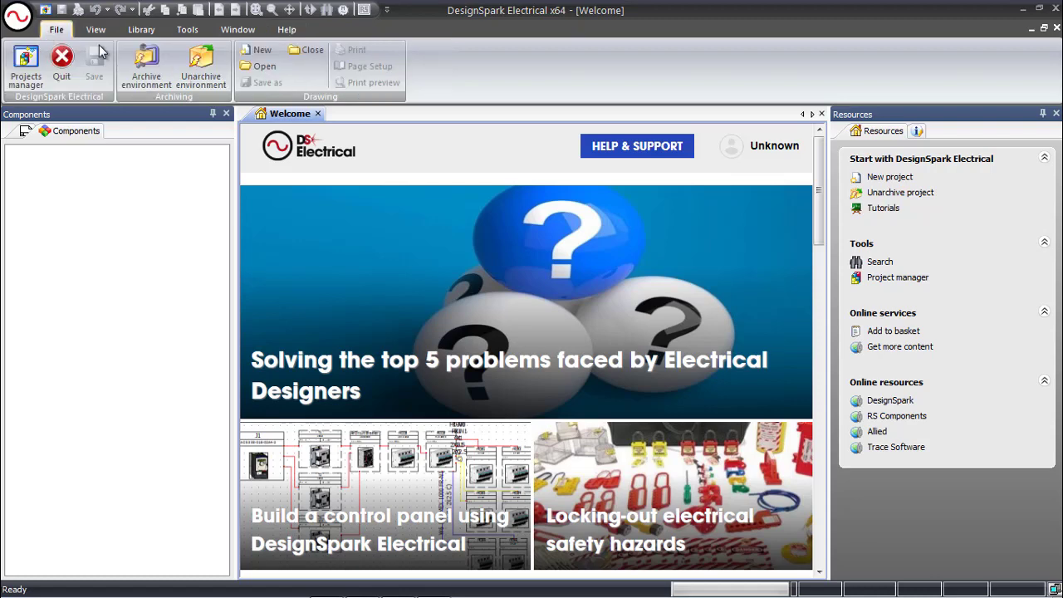
Start a new project from the ANSI template, keeping English as its language
click(23, 71)
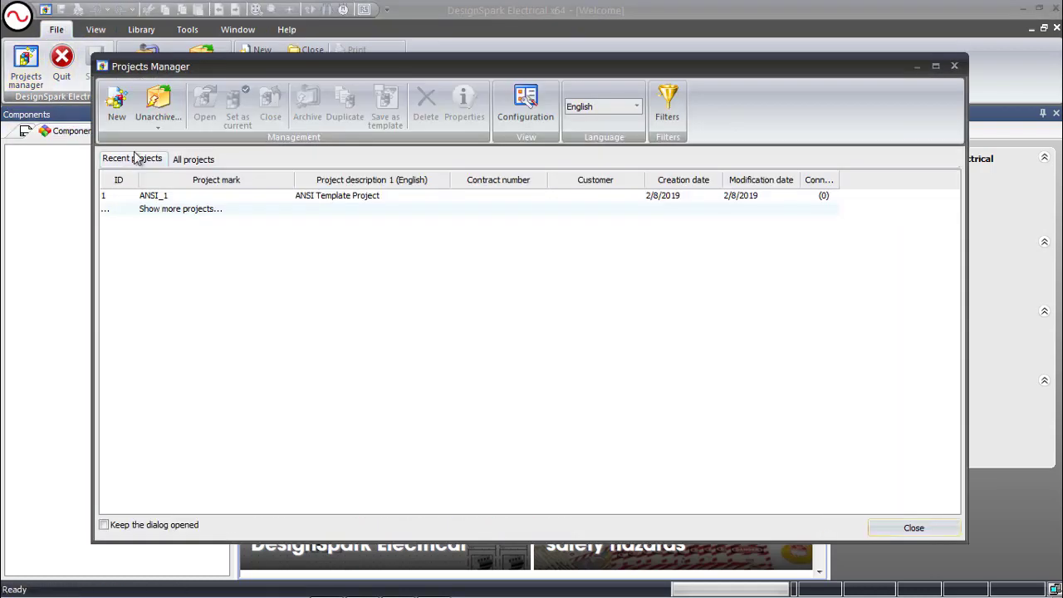
click(117, 100)
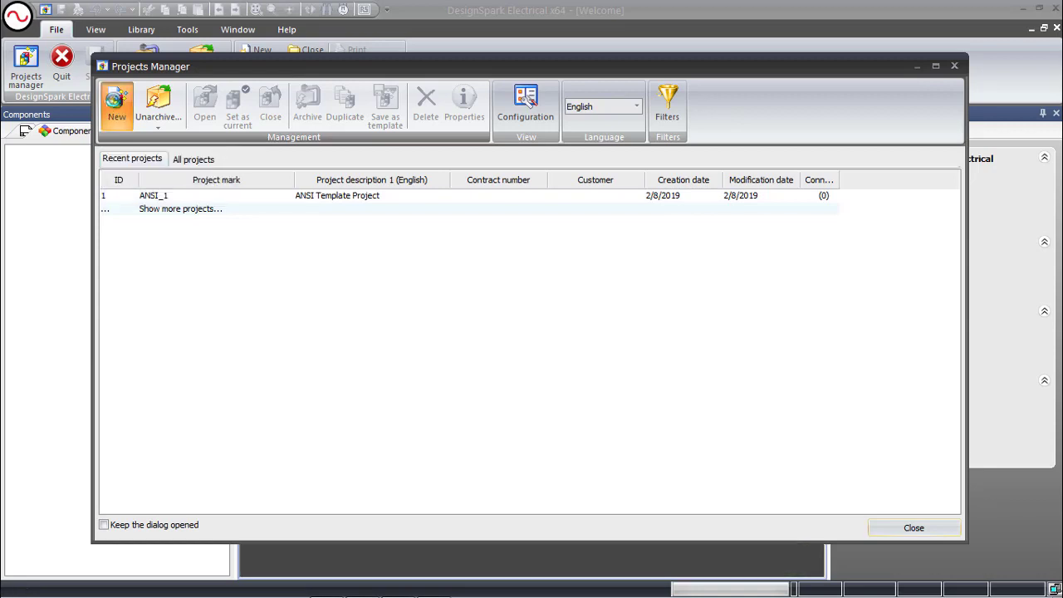
click(532, 308)
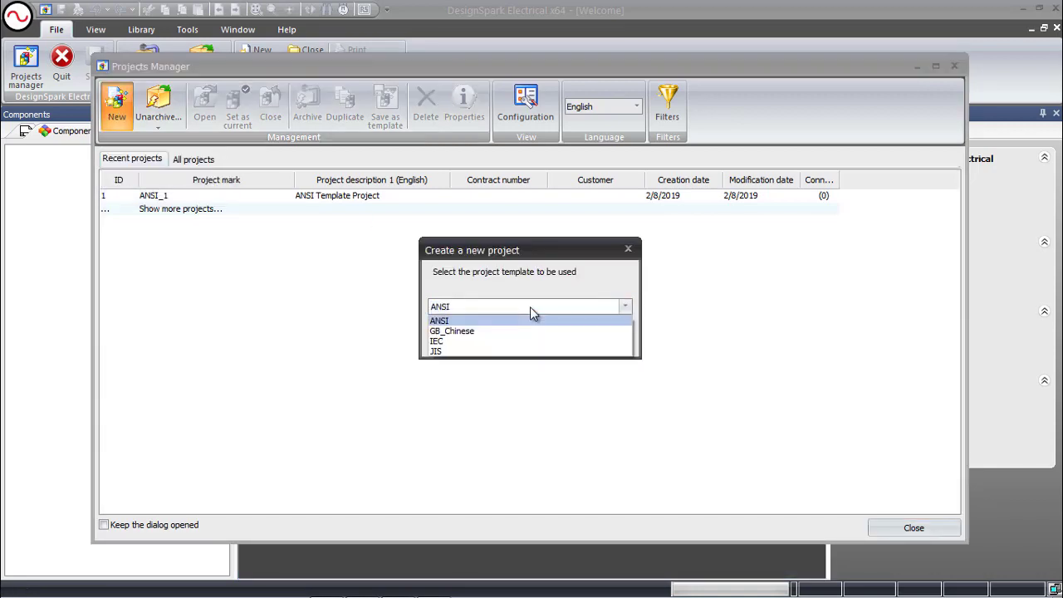
click(466, 322)
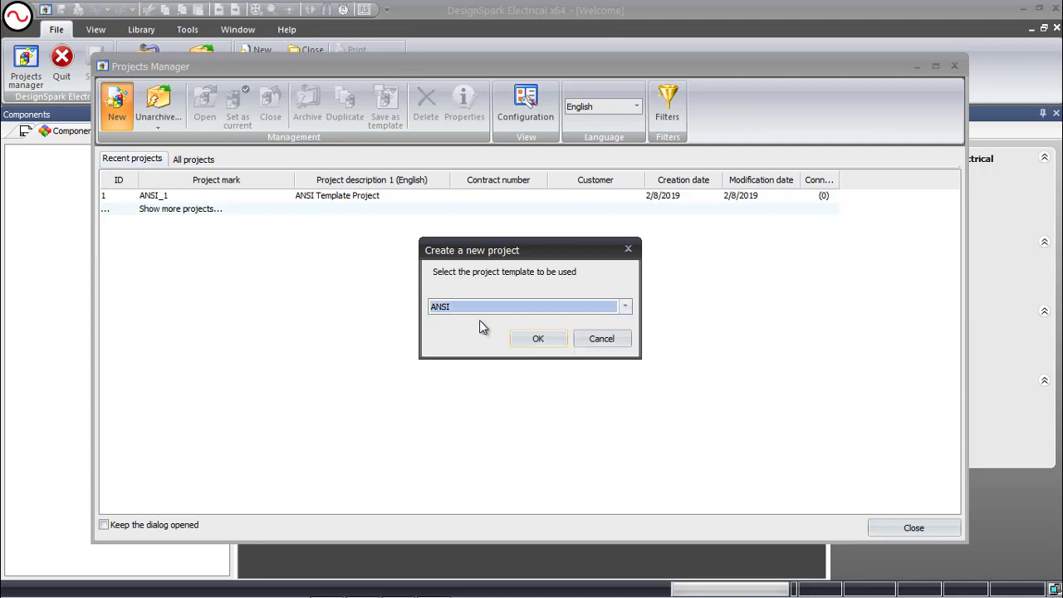
click(536, 342)
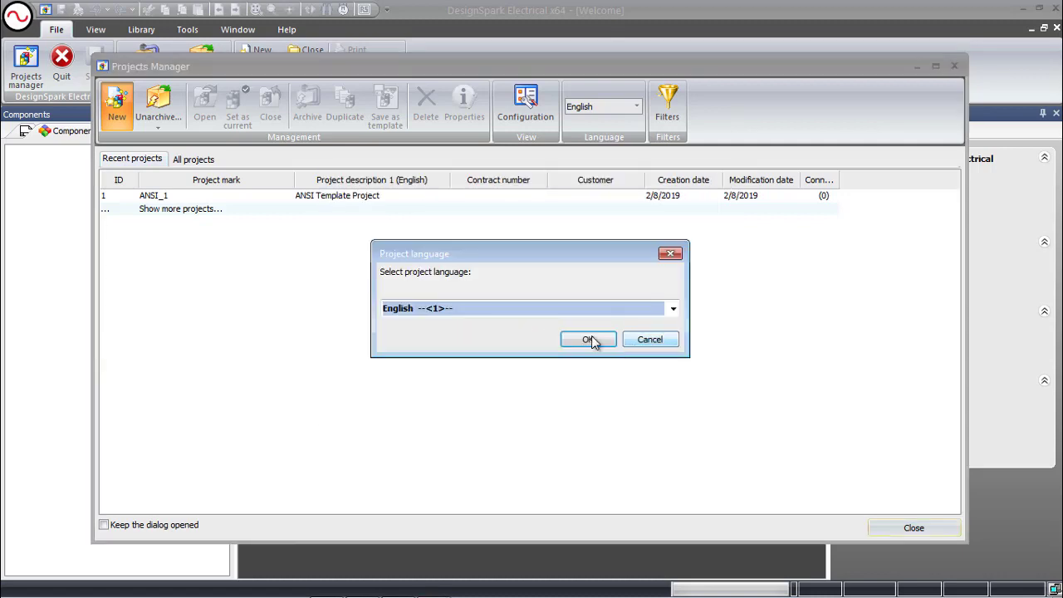
click(675, 309)
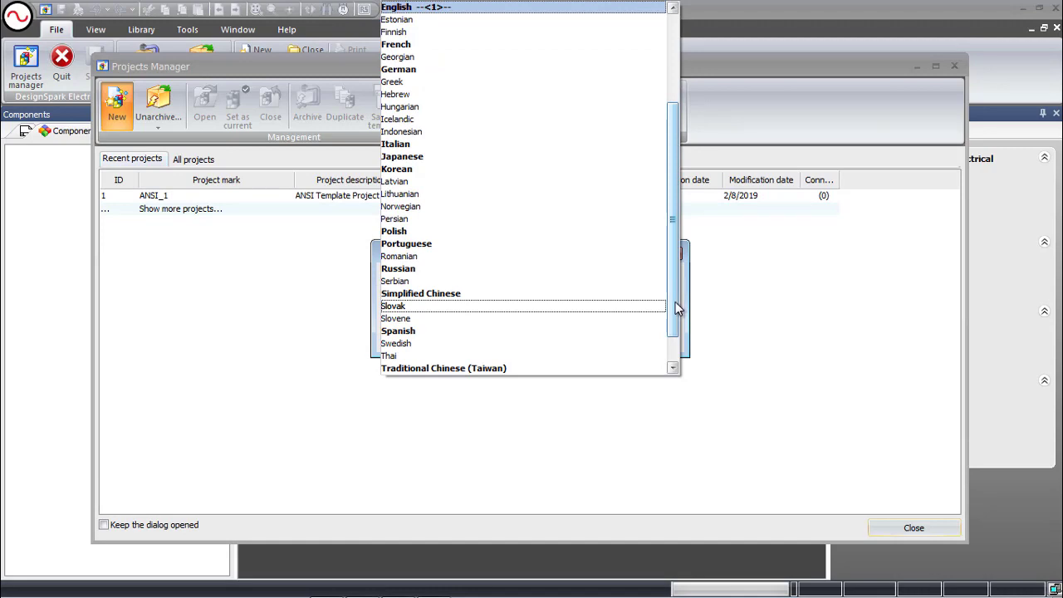
click(446, 7)
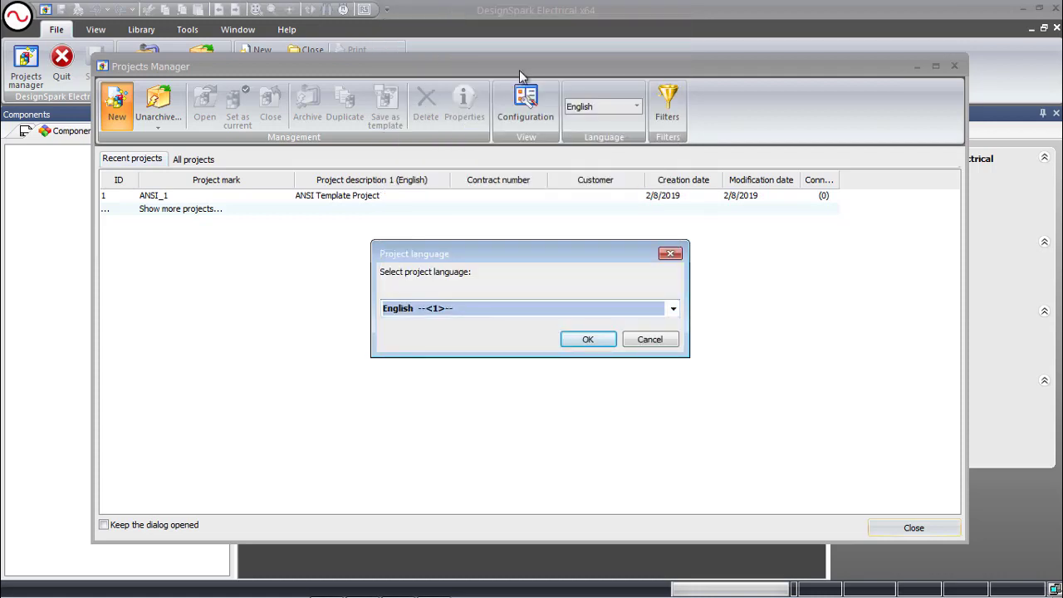
click(584, 341)
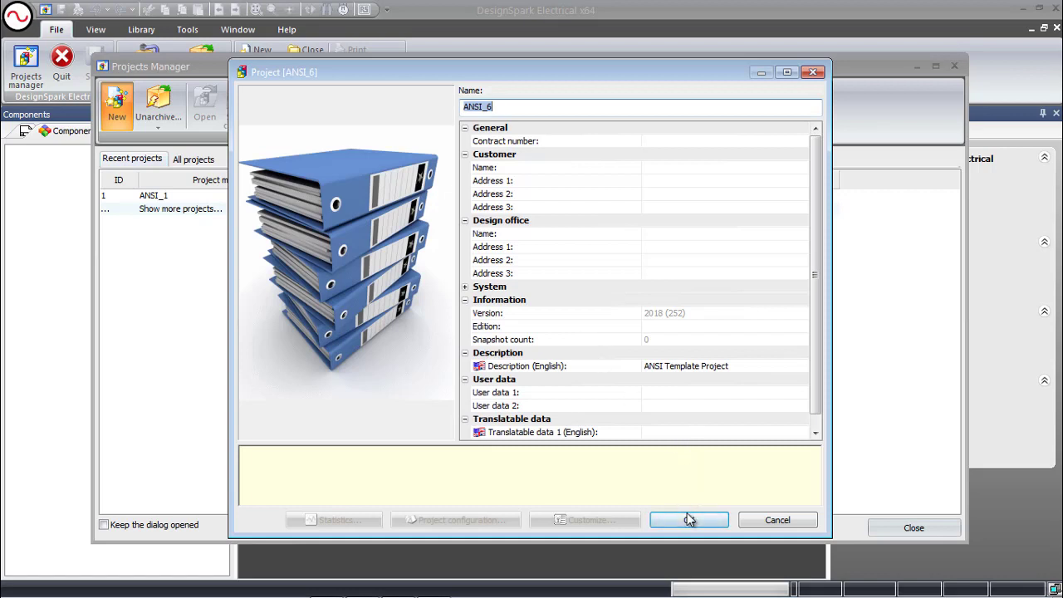
Review the Customer and Design office properties, then accept them to create ANSI_6
click(535, 169)
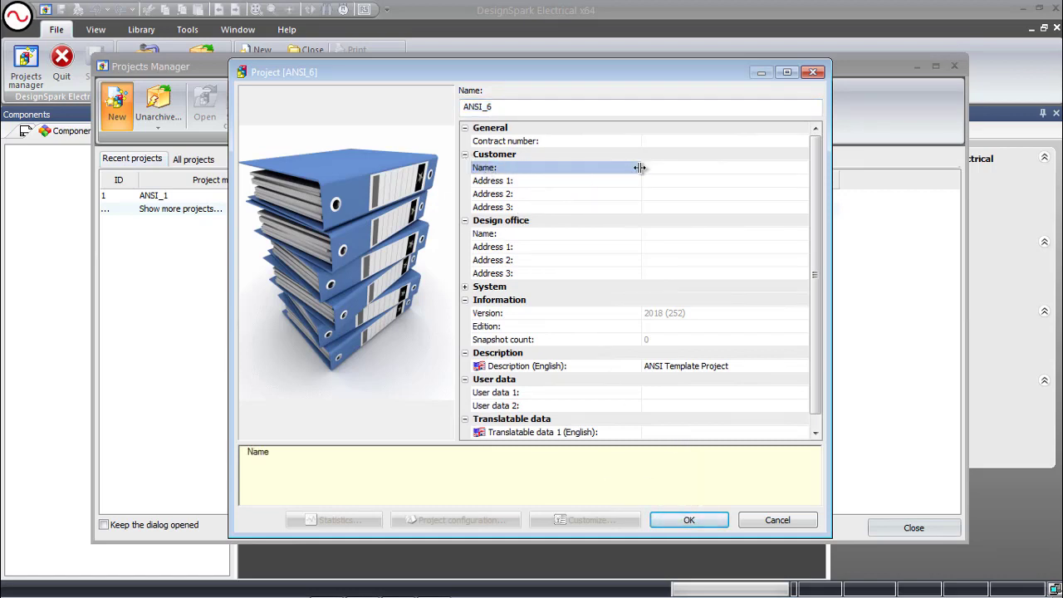
click(658, 171)
click(673, 180)
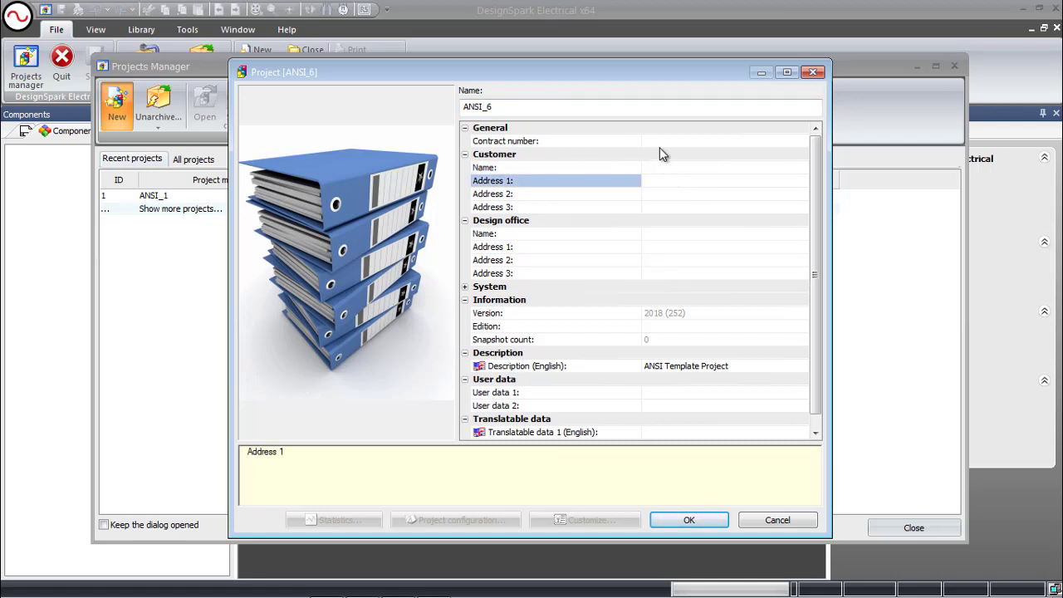
click(659, 145)
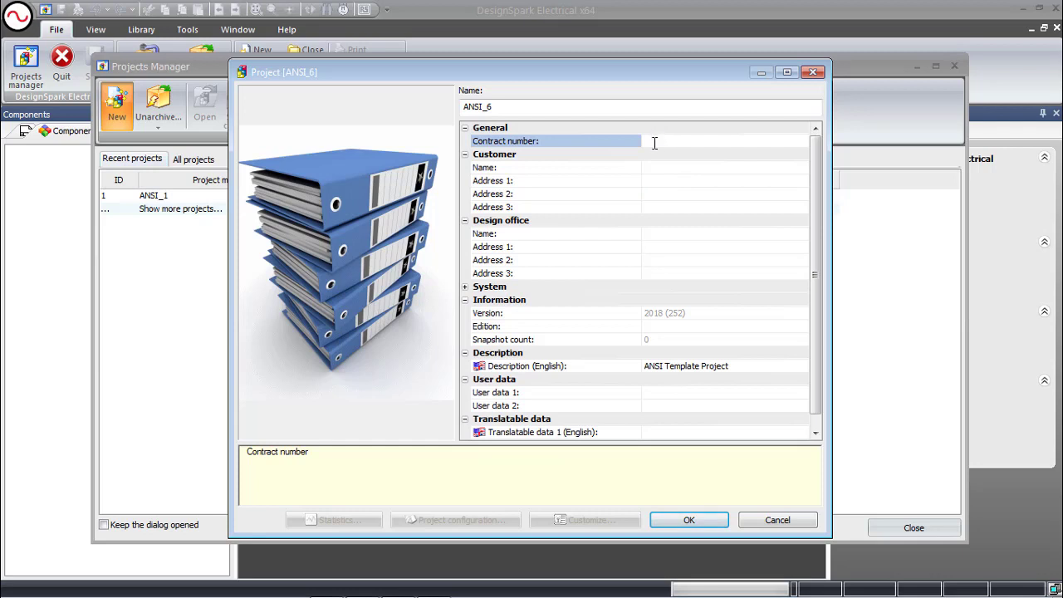
click(657, 181)
click(656, 221)
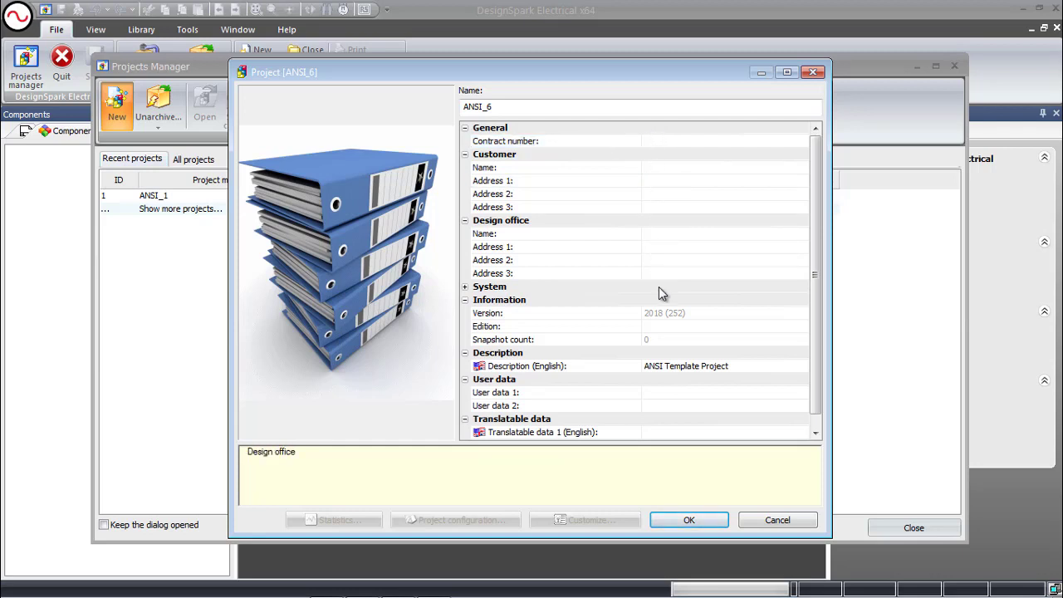
click(693, 297)
click(678, 221)
click(687, 520)
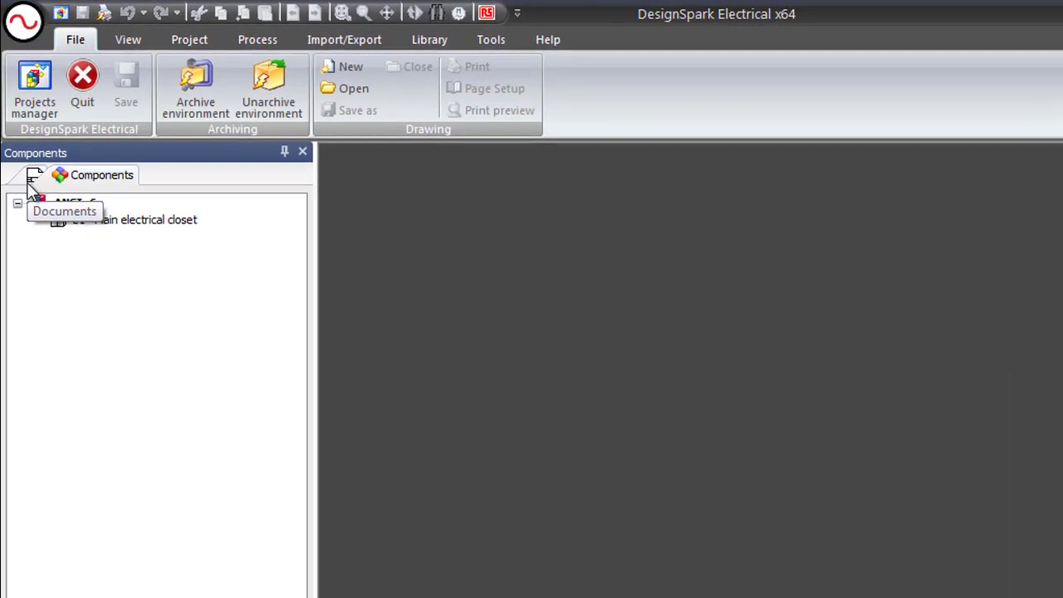
Switch to the Documents tree and expand 1 - Document book
click(31, 178)
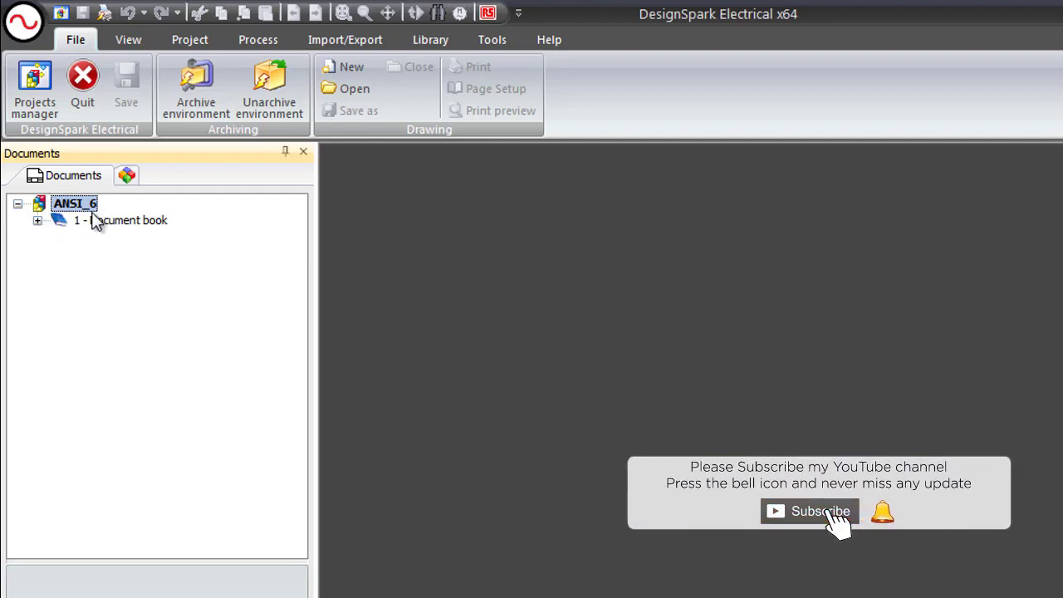
click(37, 221)
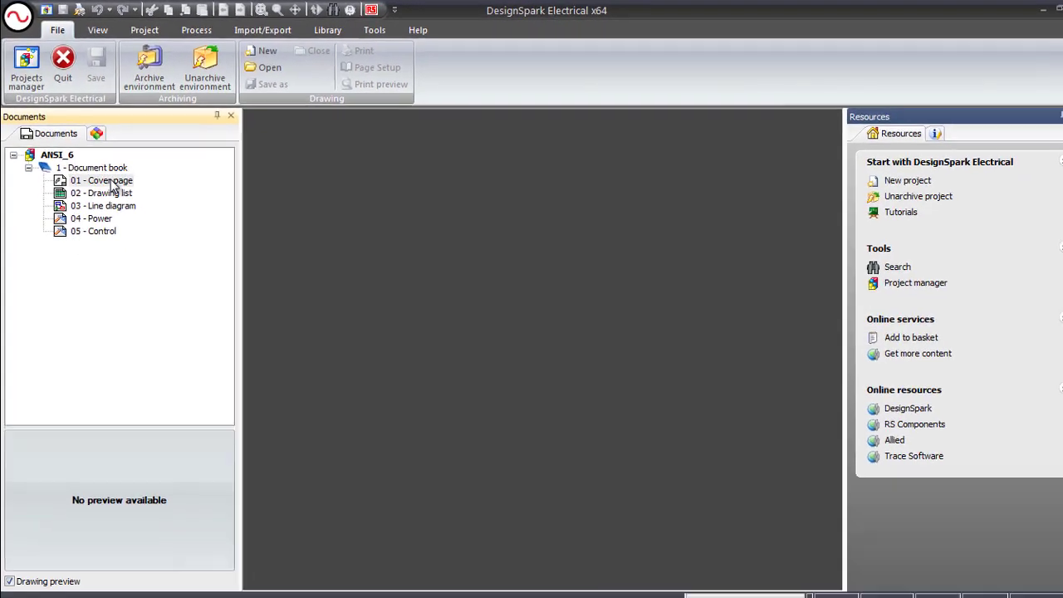
Open 01 - Cover page, 02 - Drawing list and 03 - Line diagram, zooming into the sheet
double_click(112, 183)
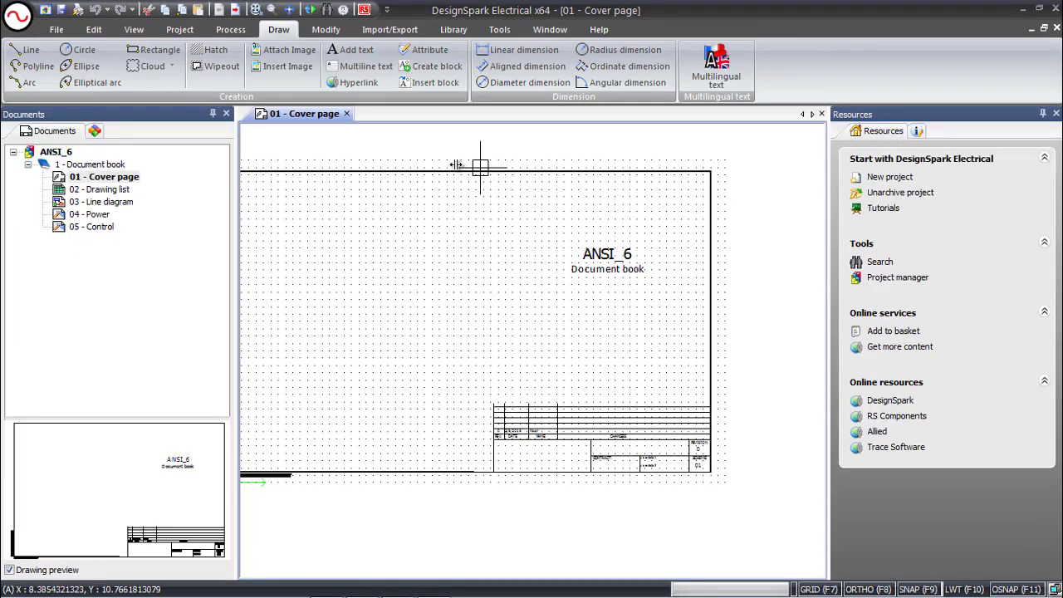
double_click(98, 192)
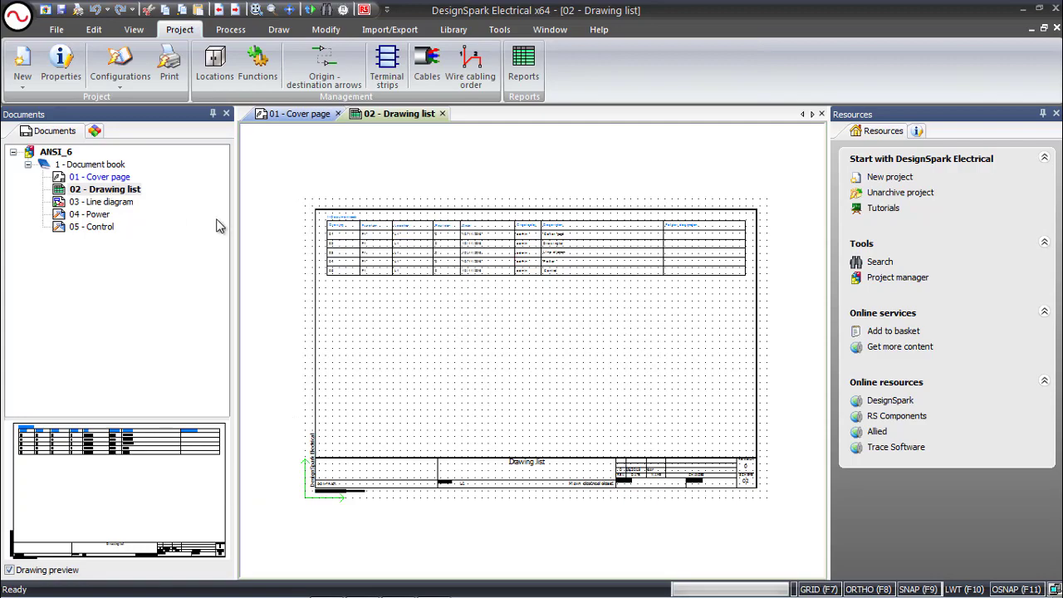
scroll(499, 239, up, 3)
scroll(502, 239, up, 2)
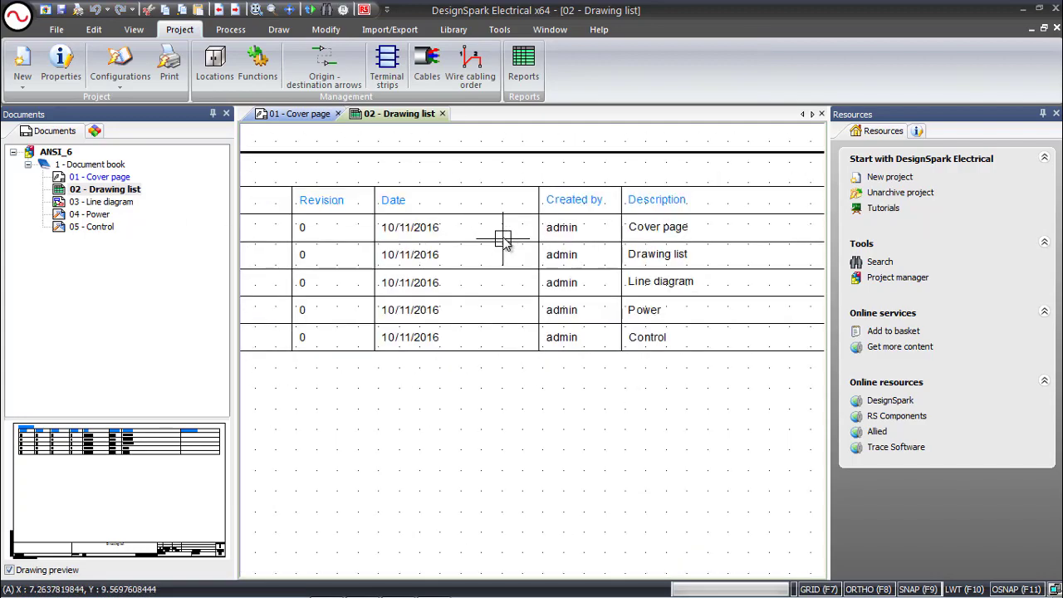
scroll(503, 241, down, 2)
scroll(325, 231, down, 1)
scroll(254, 208, up, 2)
scroll(299, 241, down, 2)
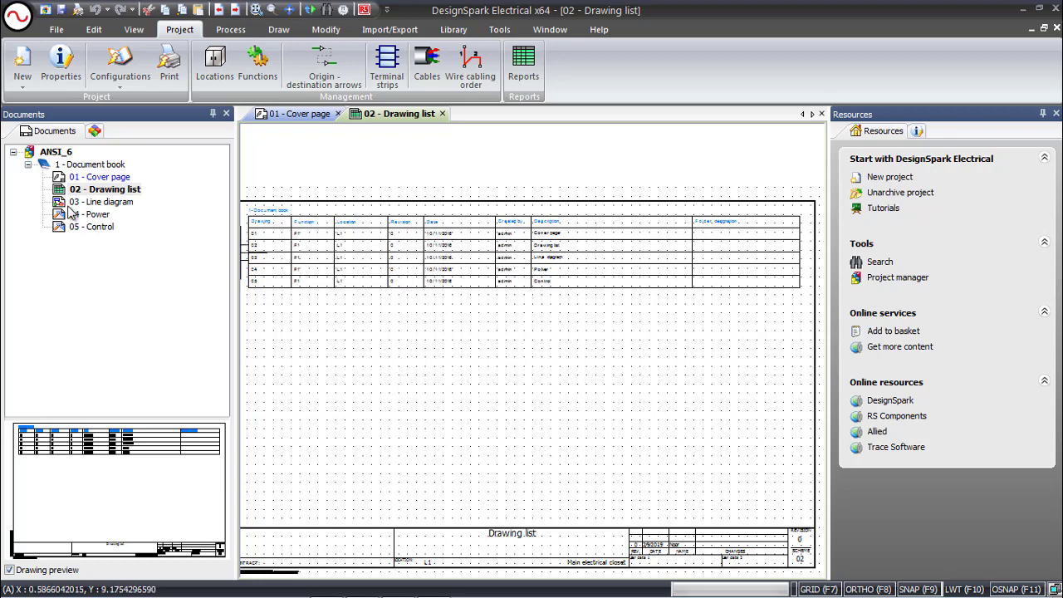
double_click(98, 202)
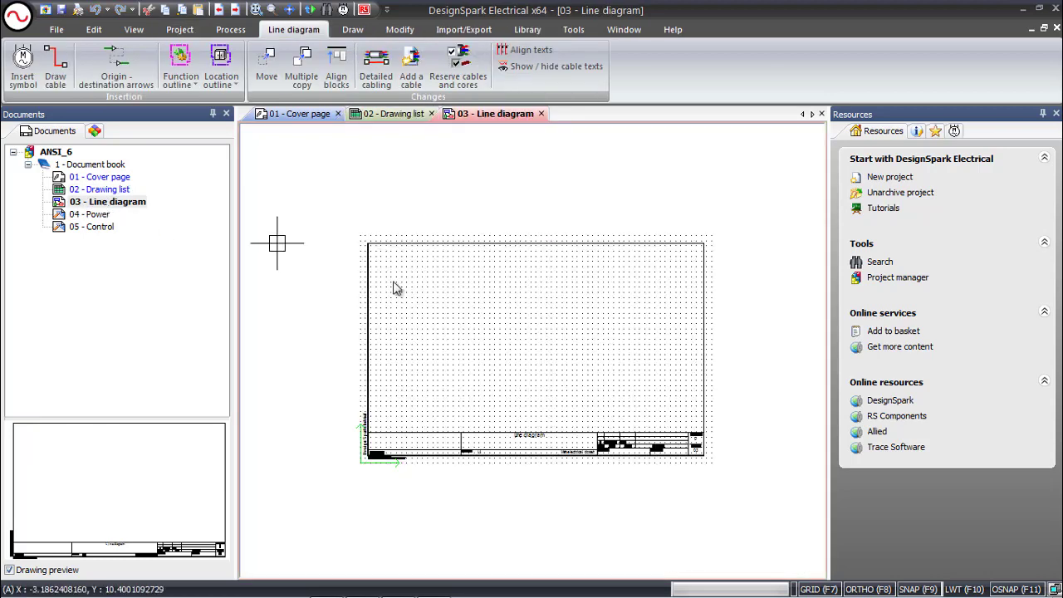
scroll(486, 324, up, 2)
scroll(486, 324, up, 2)
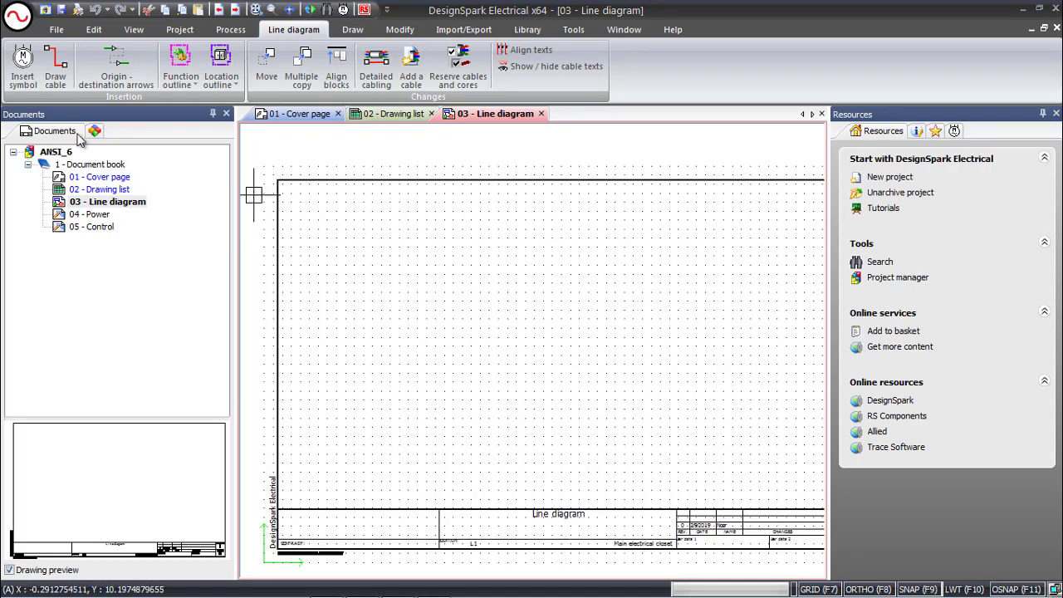
Open 04 - Power and 05 - Control, return to 03 - Line diagram, and begin inserting a symbol
click(20, 73)
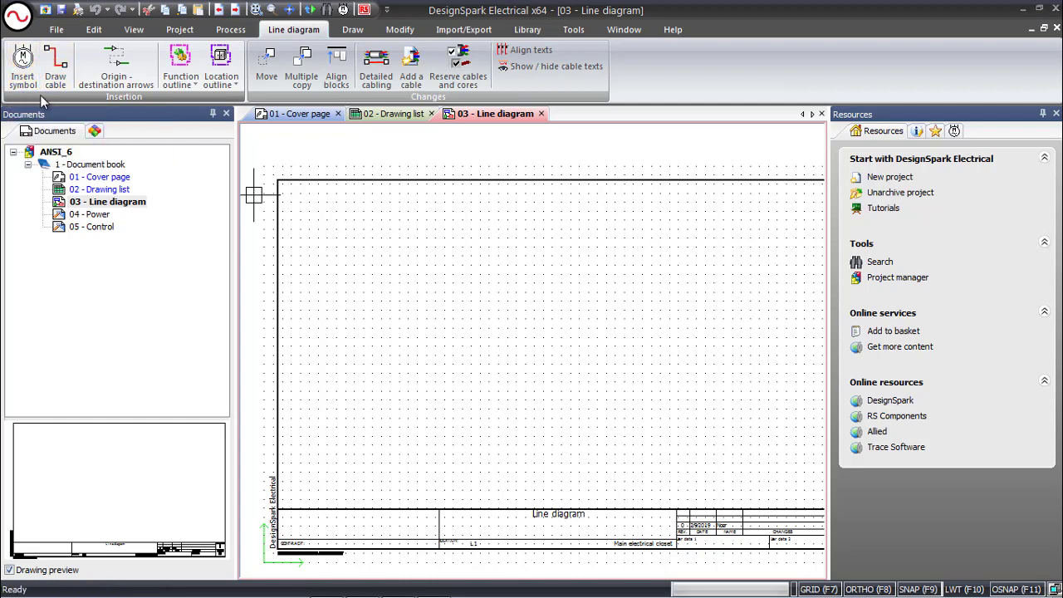
double_click(98, 215)
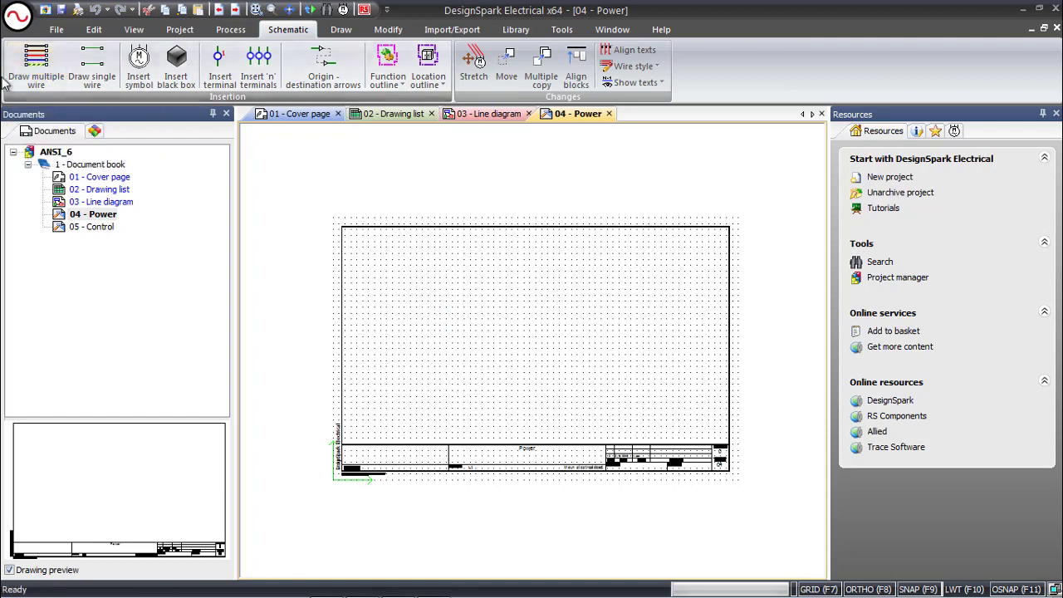
double_click(107, 230)
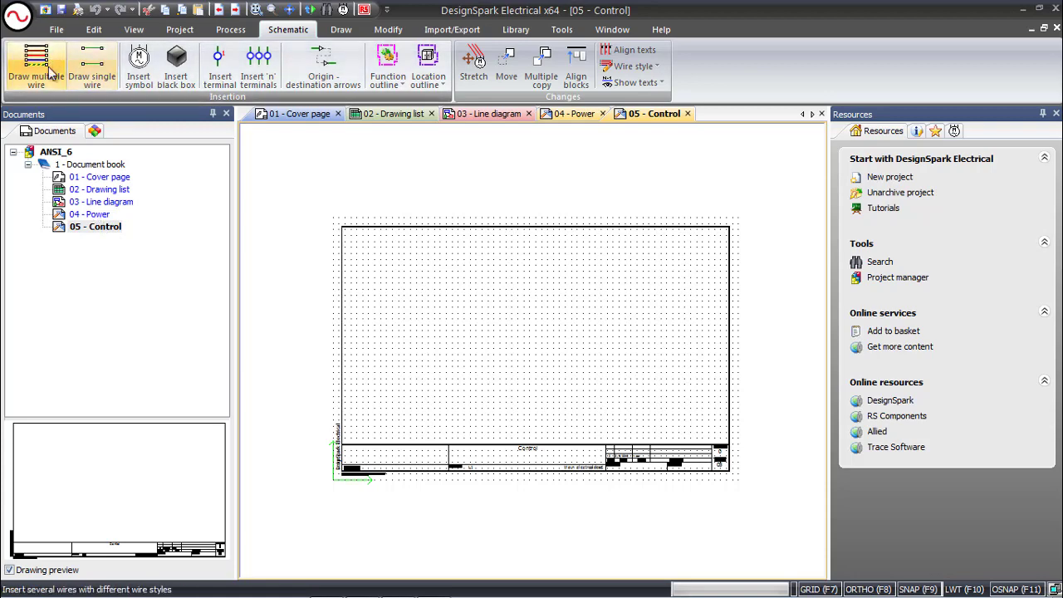
double_click(99, 202)
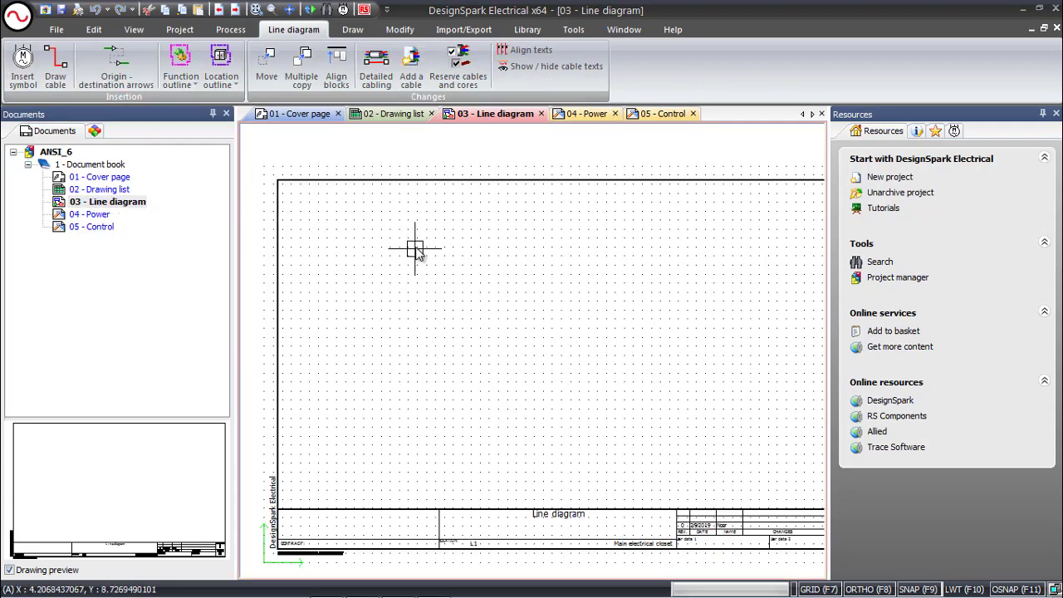
drag(408, 218, 583, 388)
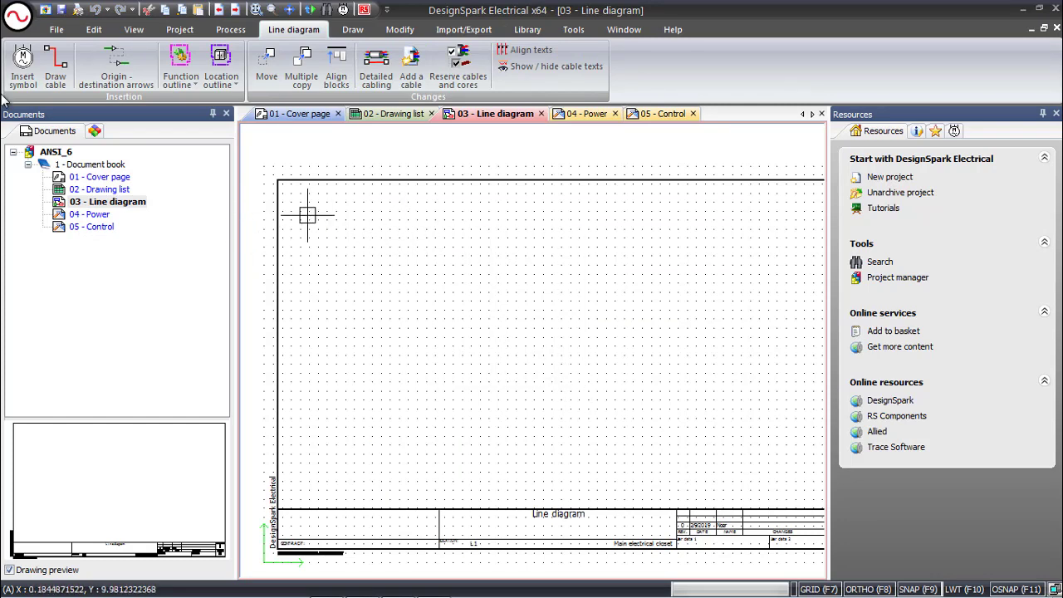
click(23, 74)
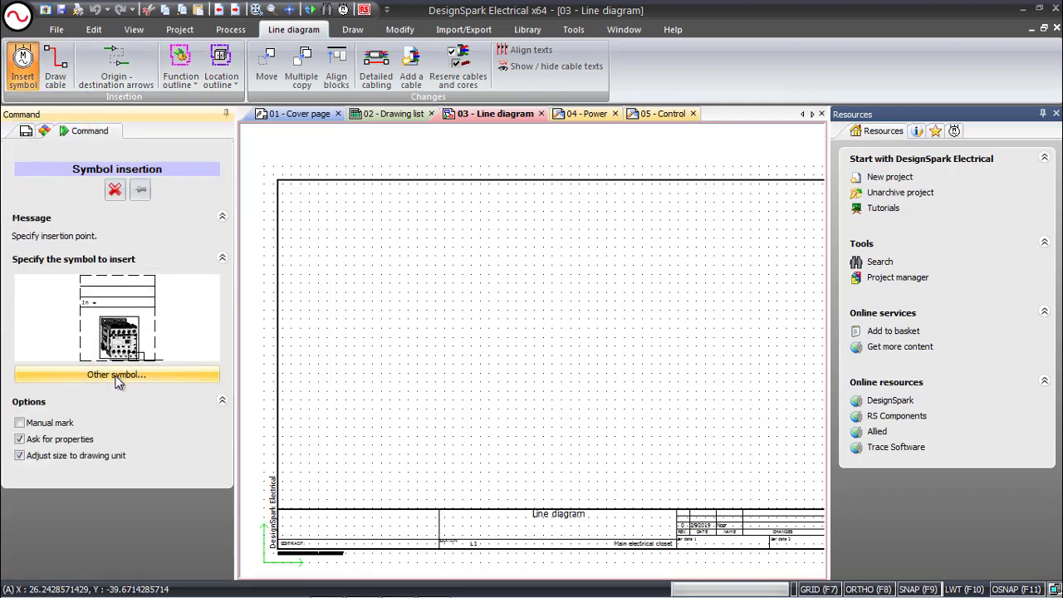
Place the first Relay from Contactor relays > auxiliaries mid-sheet and accept K1's properties
click(117, 382)
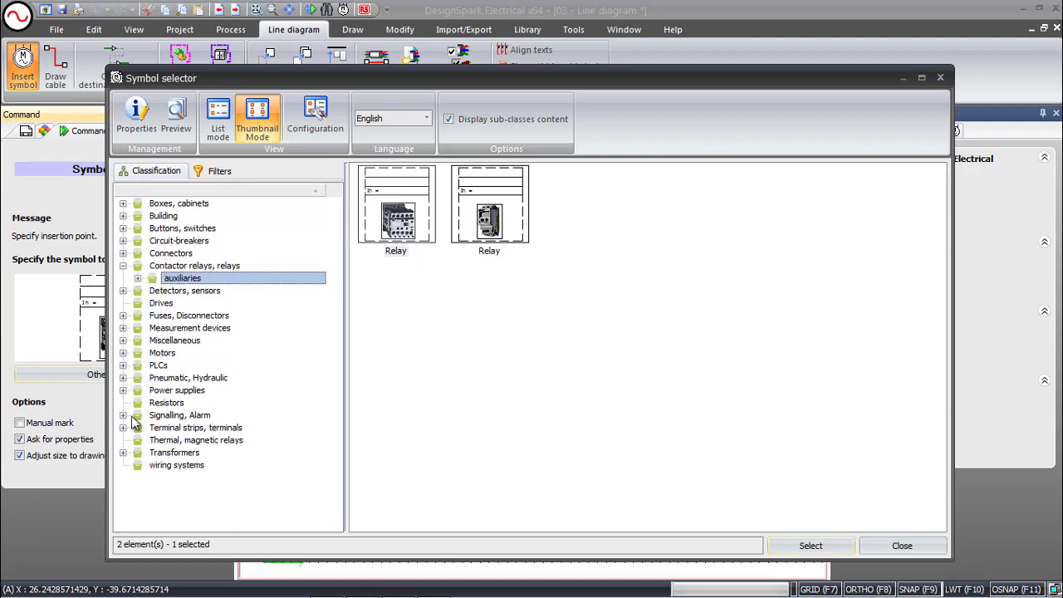
click(400, 231)
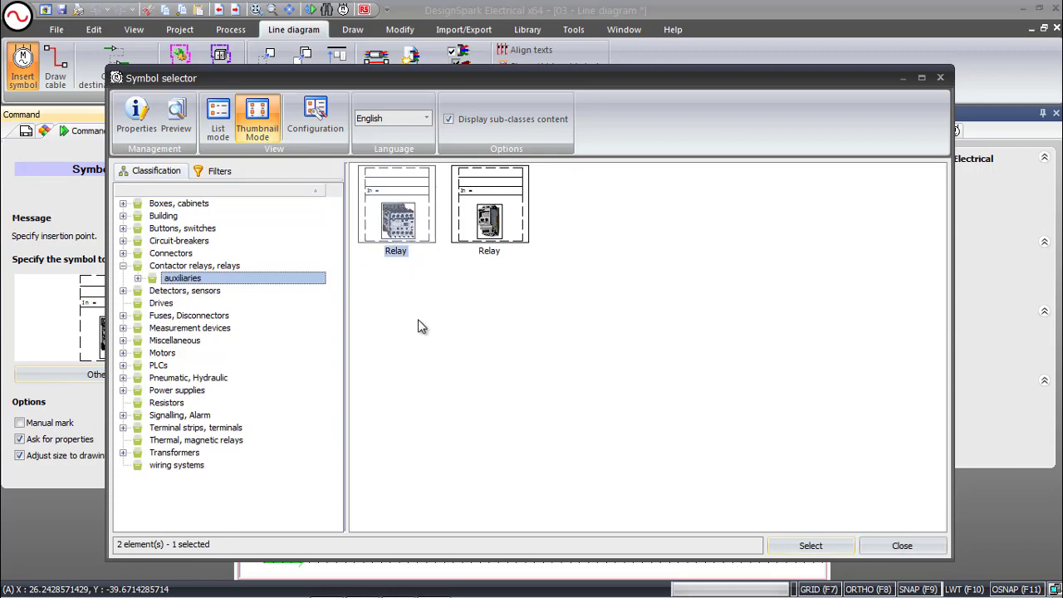
double_click(403, 216)
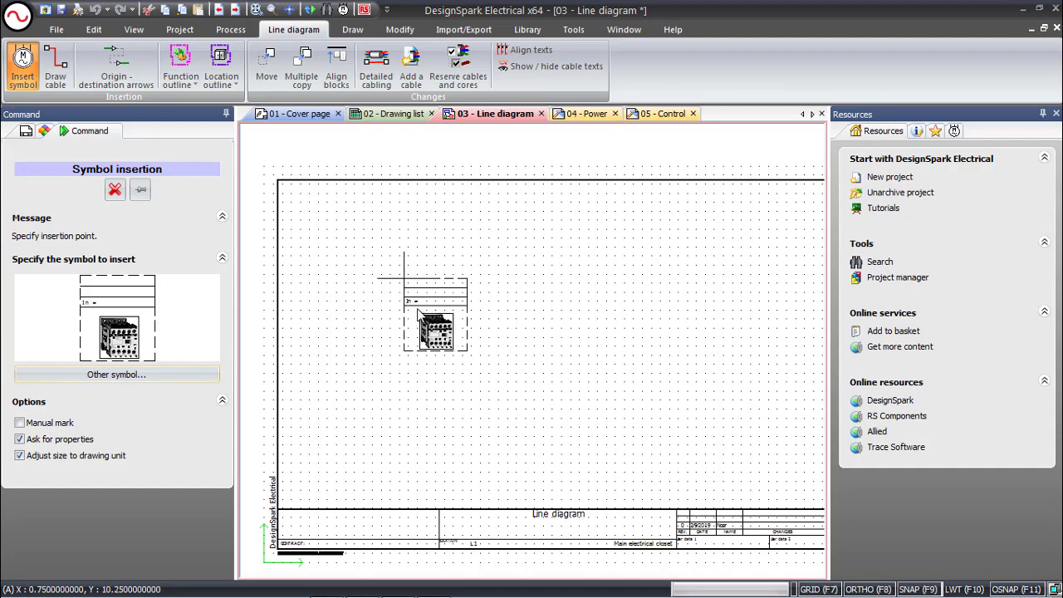
click(462, 347)
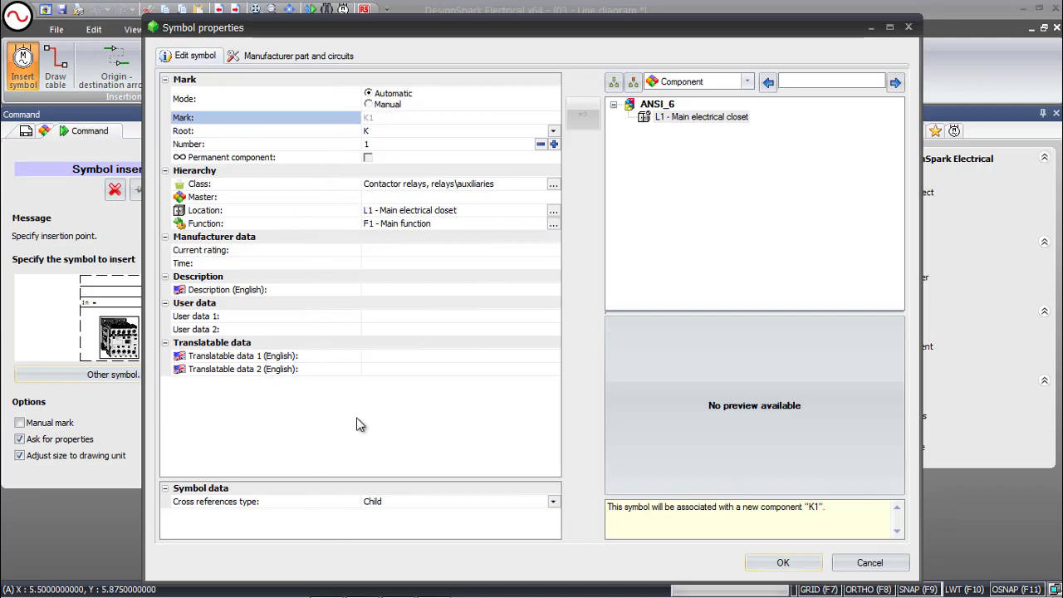
click(791, 563)
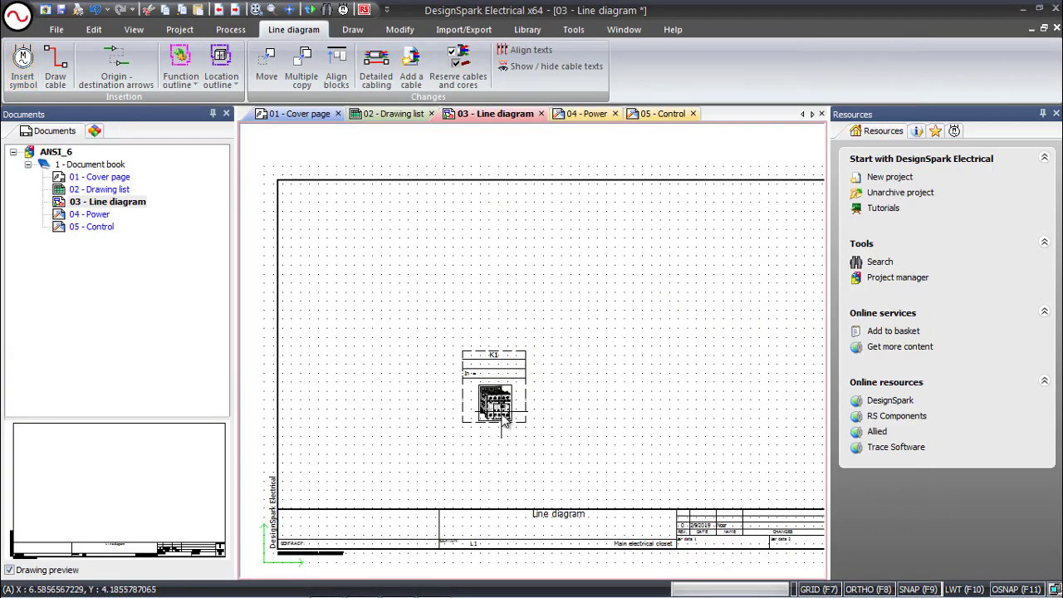
Select the K1 relay block and zoom until its contactor picture and In = field fill the view
click(496, 375)
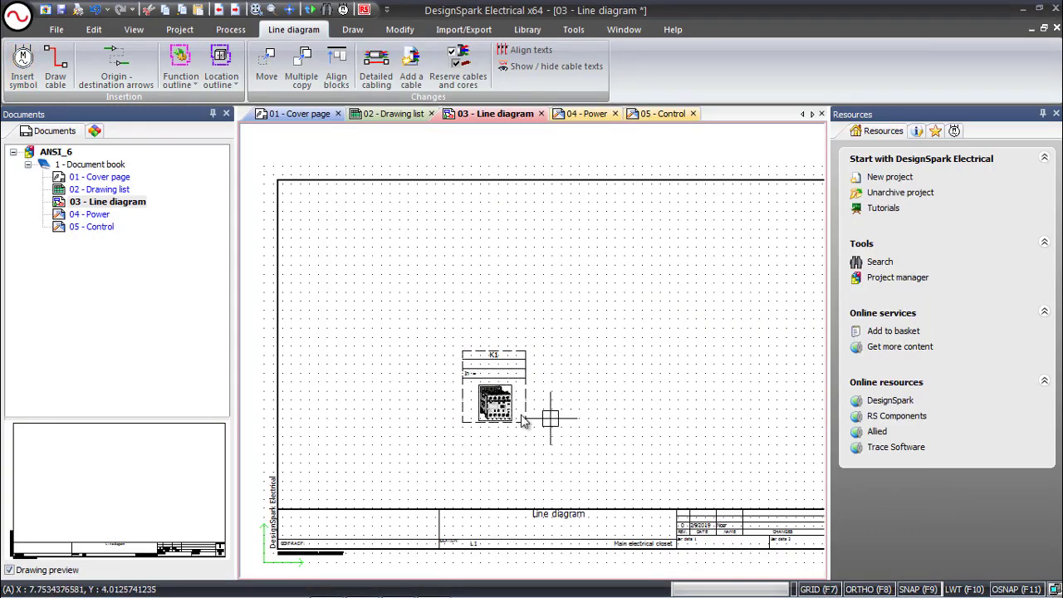
scroll(532, 403, up, 2)
scroll(527, 404, up, 1)
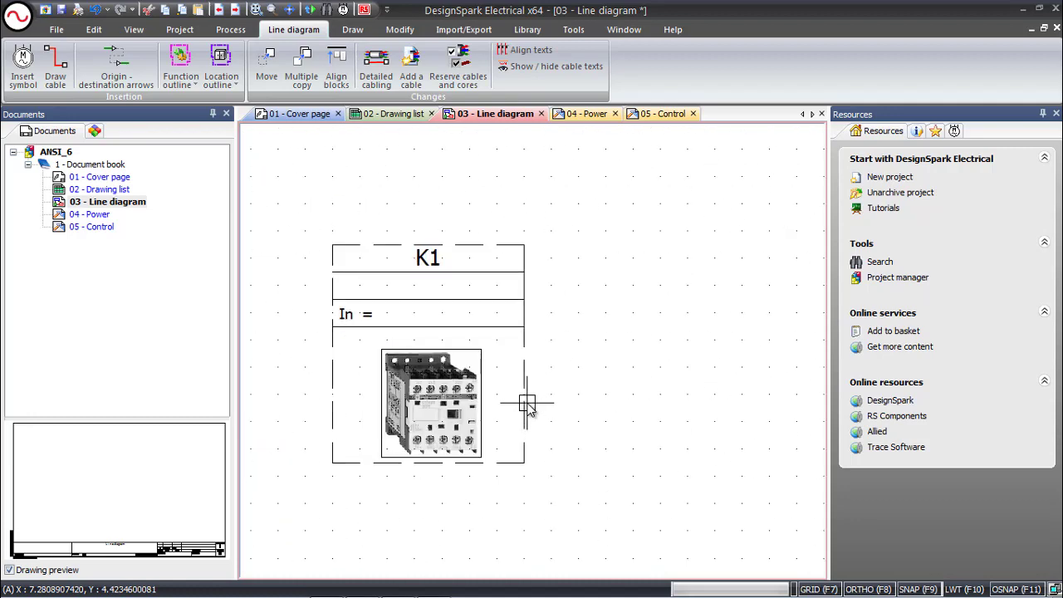
scroll(488, 415, down, 2)
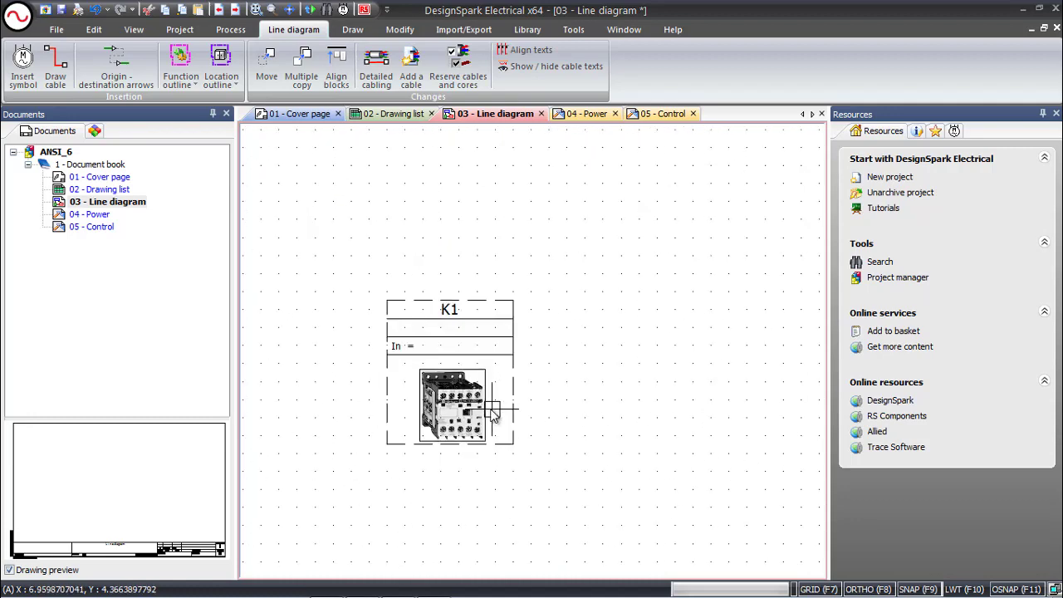
scroll(408, 427, up, 2)
scroll(451, 392, down, 2)
scroll(427, 379, up, 2)
scroll(433, 391, down, 1)
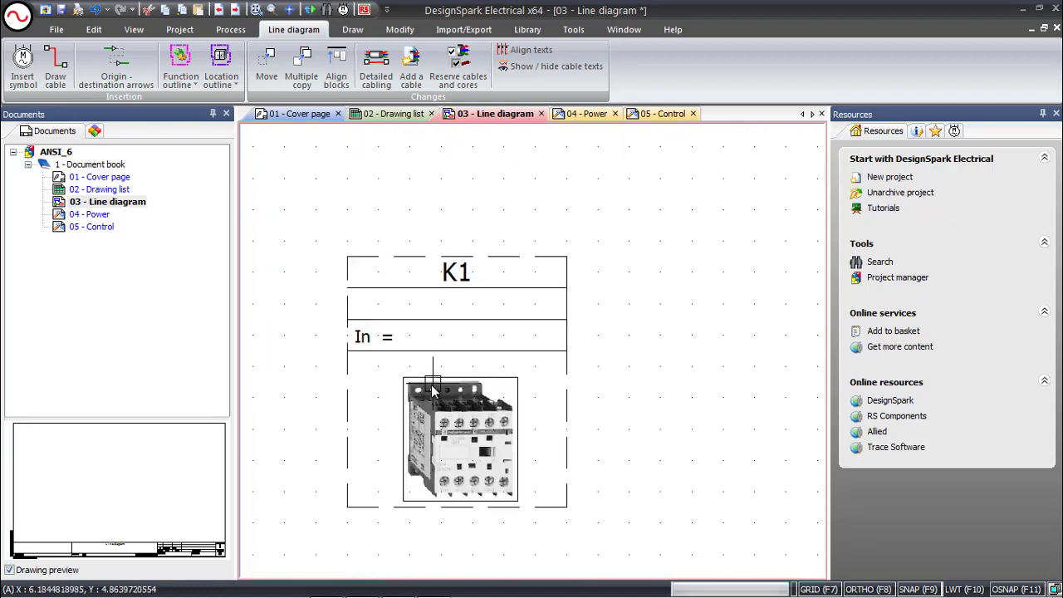
scroll(433, 390, up, 2)
scroll(433, 390, down, 2)
scroll(433, 391, up, 2)
scroll(433, 391, down, 1)
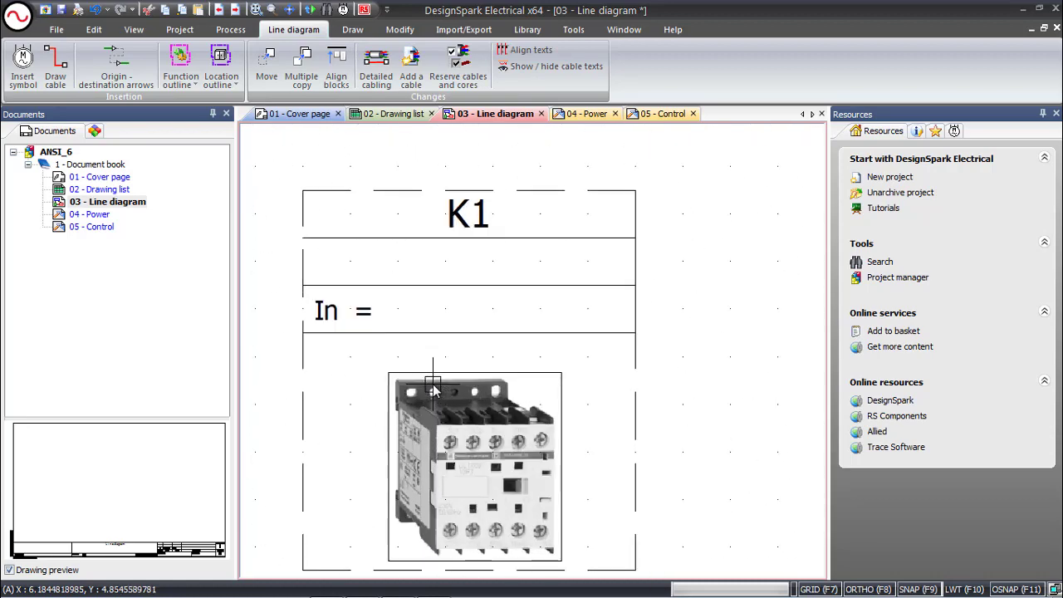
scroll(433, 391, down, 2)
scroll(433, 383, down, 2)
scroll(433, 384, up, 2)
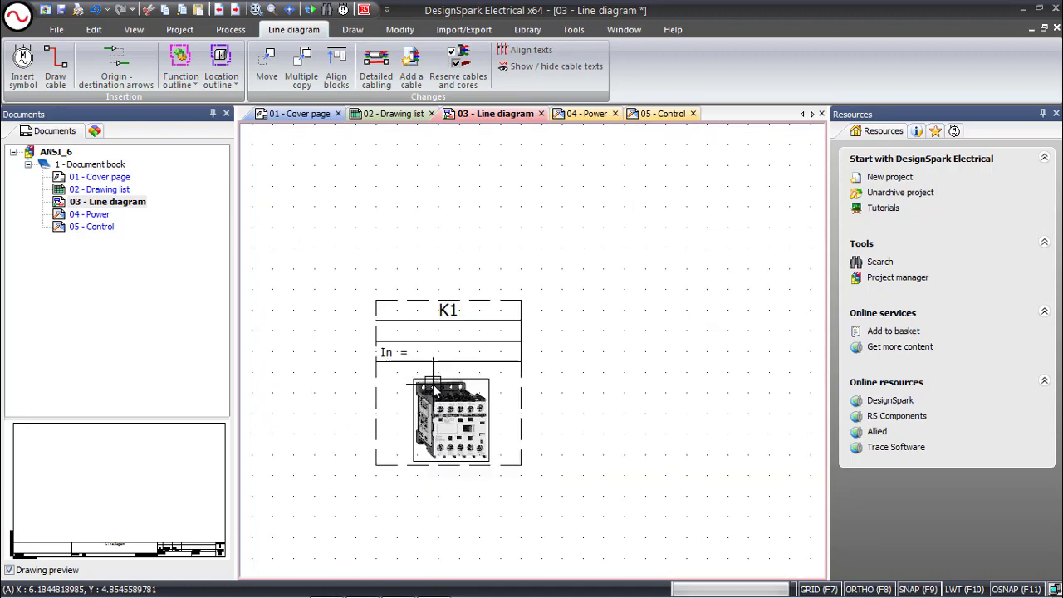
scroll(433, 383, up, 1)
scroll(433, 382, up, 1)
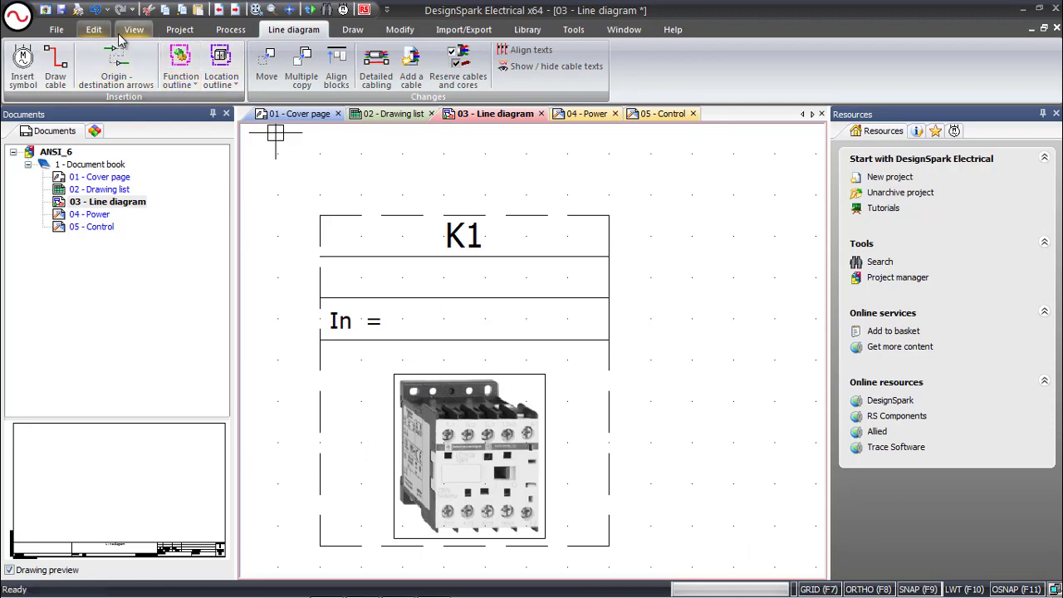
Browse the Project through Import/Export tabs and try the DWG and PDF export commands
click(185, 30)
click(230, 33)
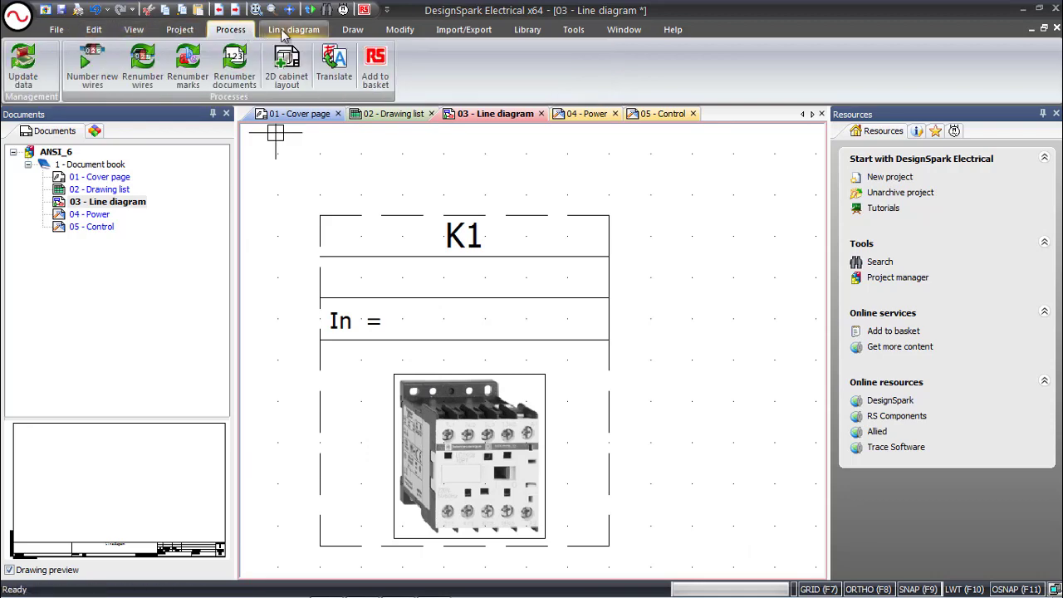
click(291, 33)
click(347, 32)
click(401, 31)
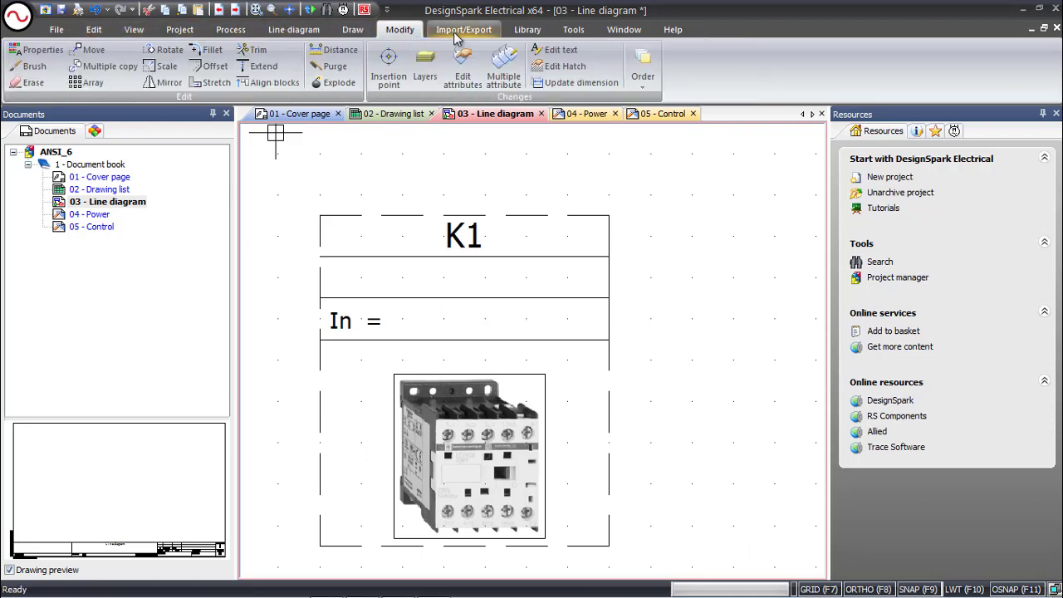
click(457, 33)
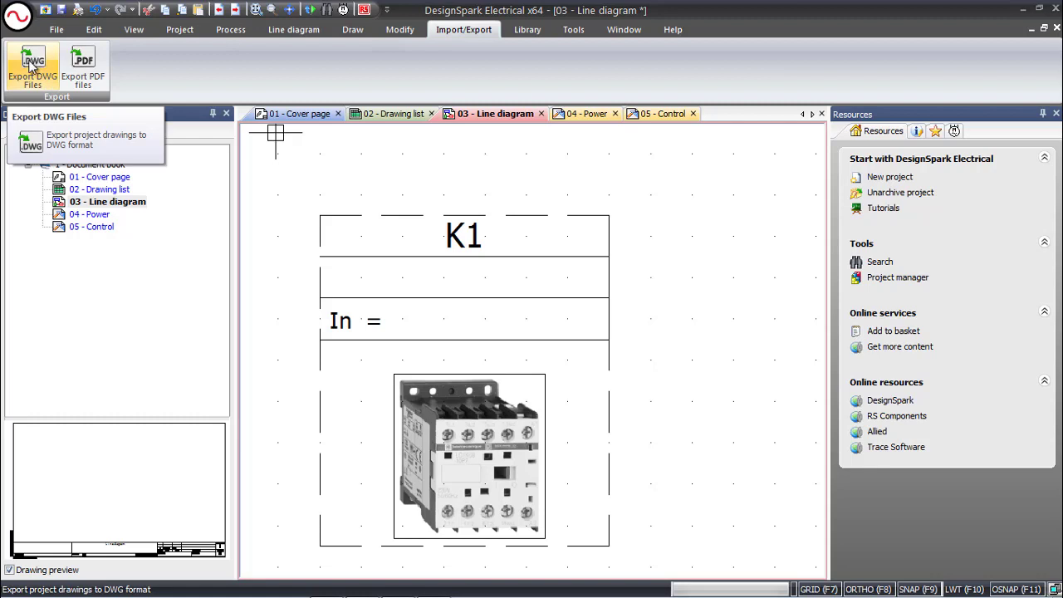
click(37, 79)
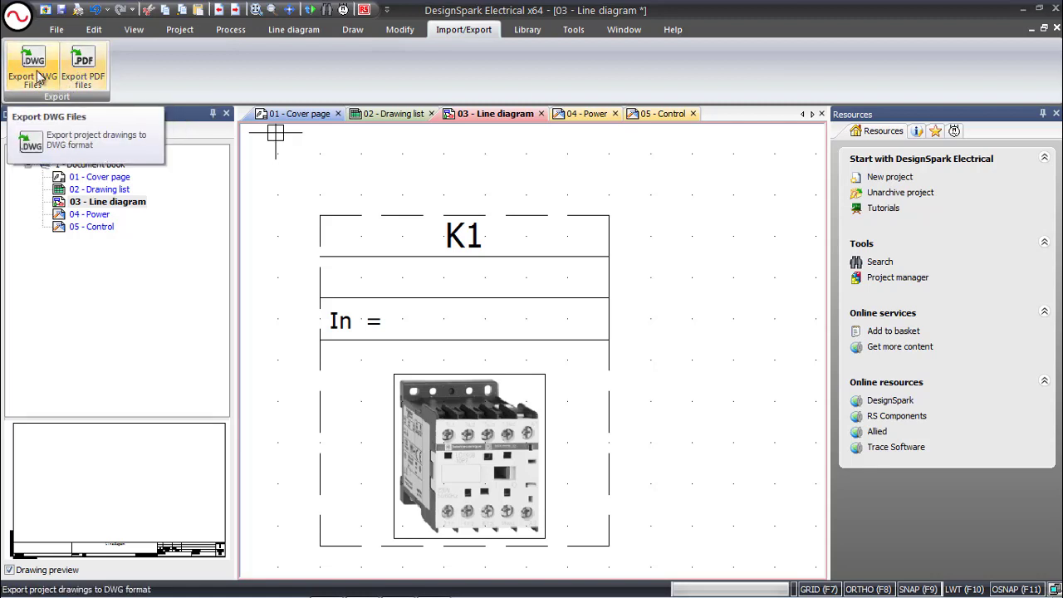
click(83, 77)
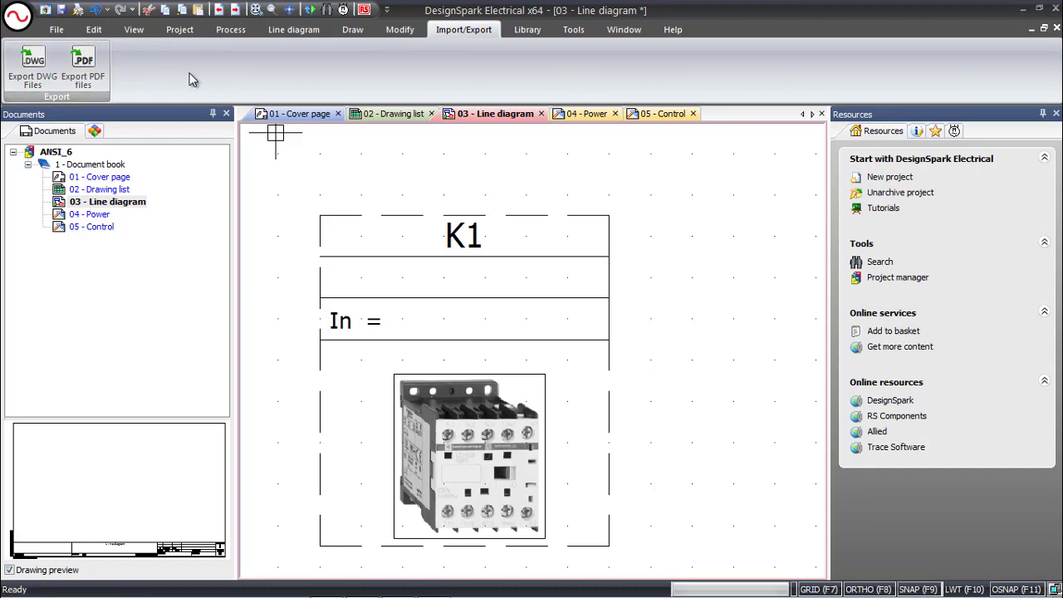
Browse the Library, Tools and Window tabs, ending on the File tab
click(528, 31)
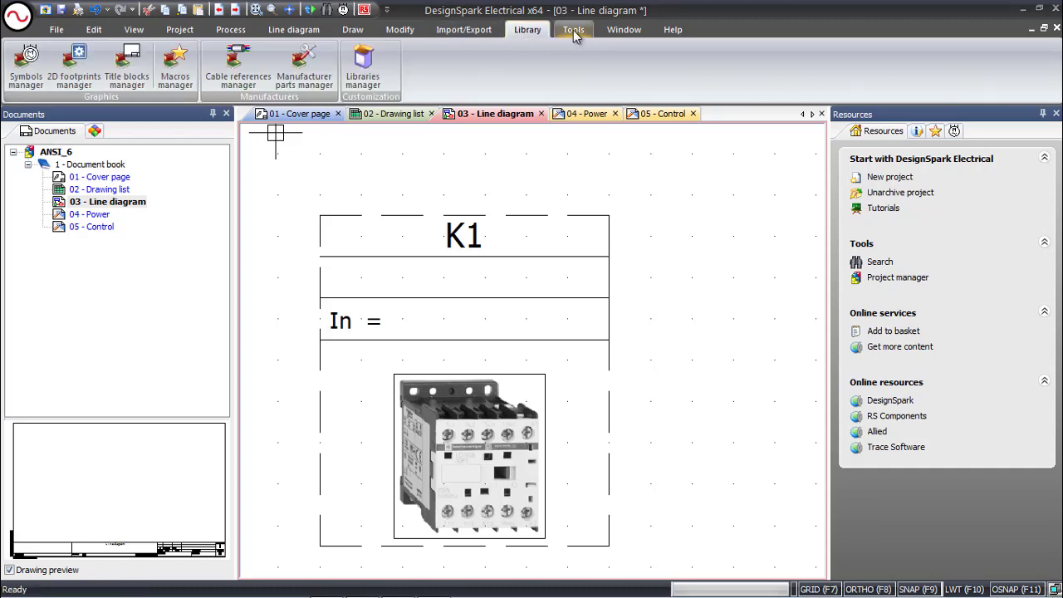
click(574, 33)
click(621, 35)
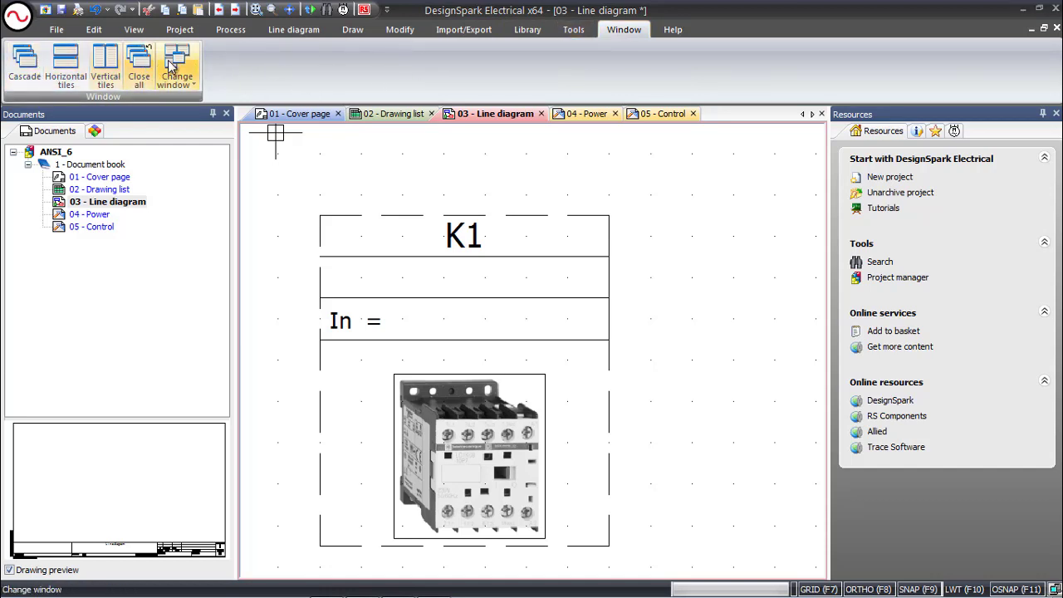
click(57, 29)
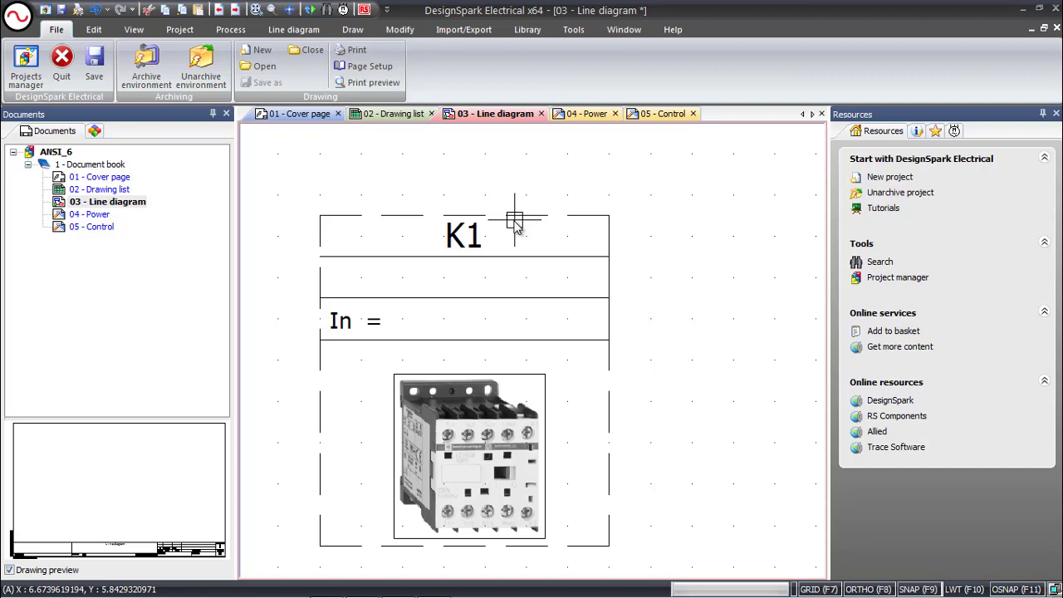
scroll(515, 223, down, 1)
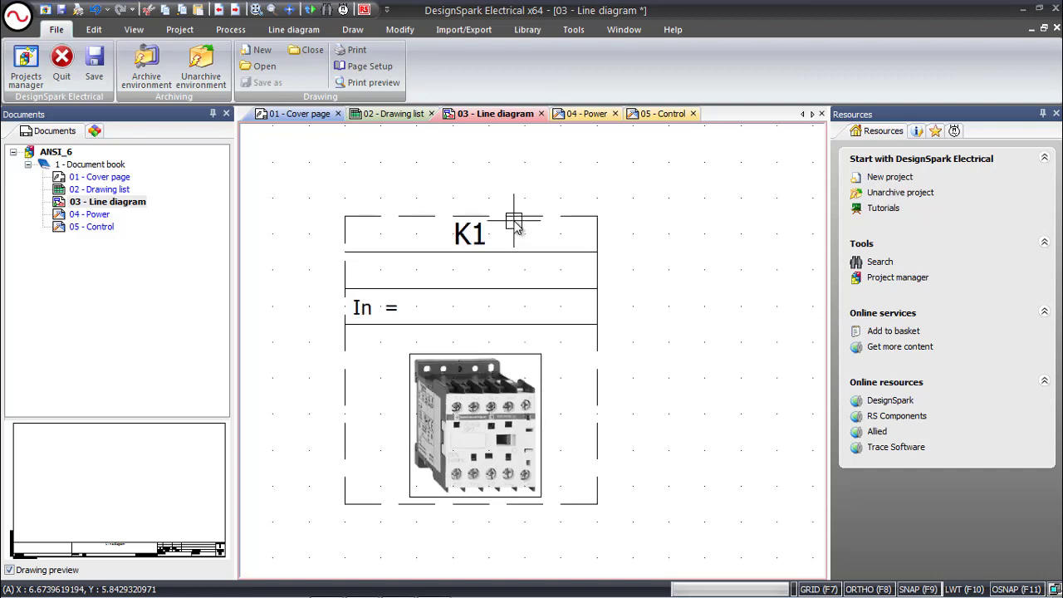
scroll(516, 222, up, 1)
scroll(517, 220, up, 1)
scroll(511, 229, down, 2)
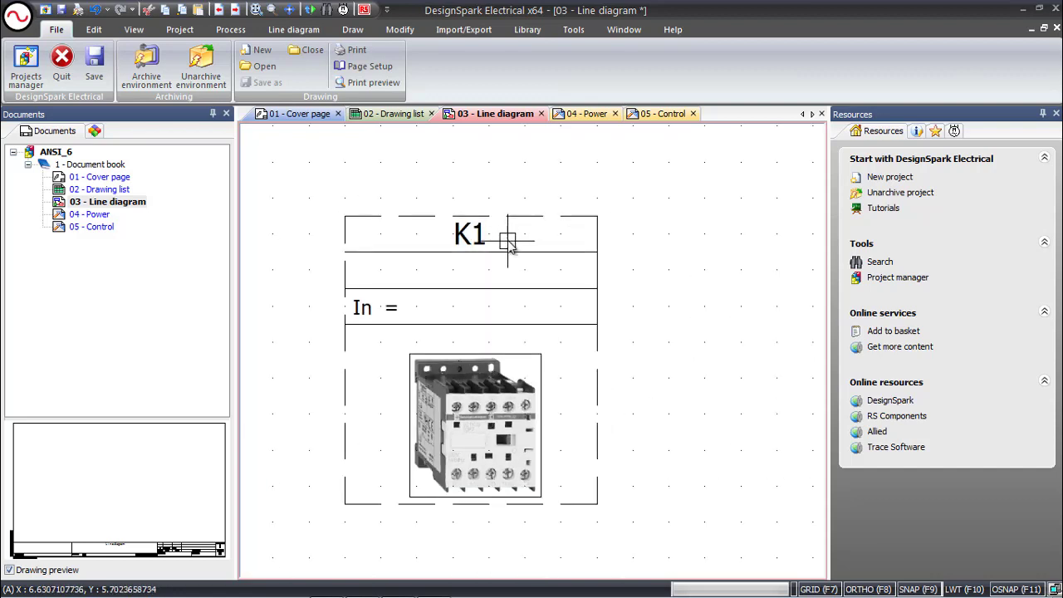
scroll(510, 246, up, 1)
scroll(509, 248, up, 1)
scroll(507, 251, down, 1)
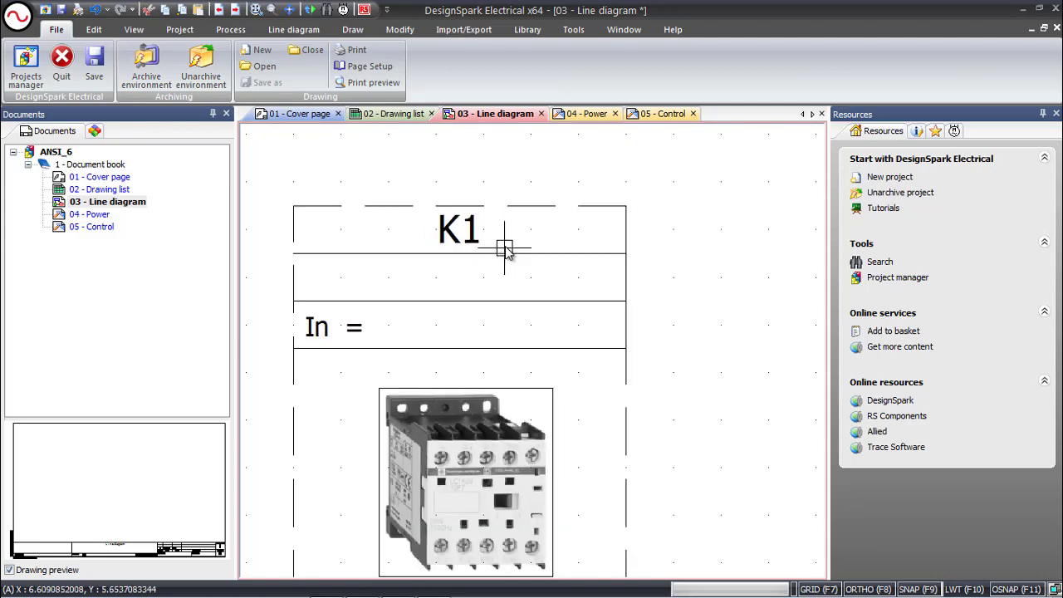
scroll(504, 242, down, 1)
scroll(499, 334, up, 1)
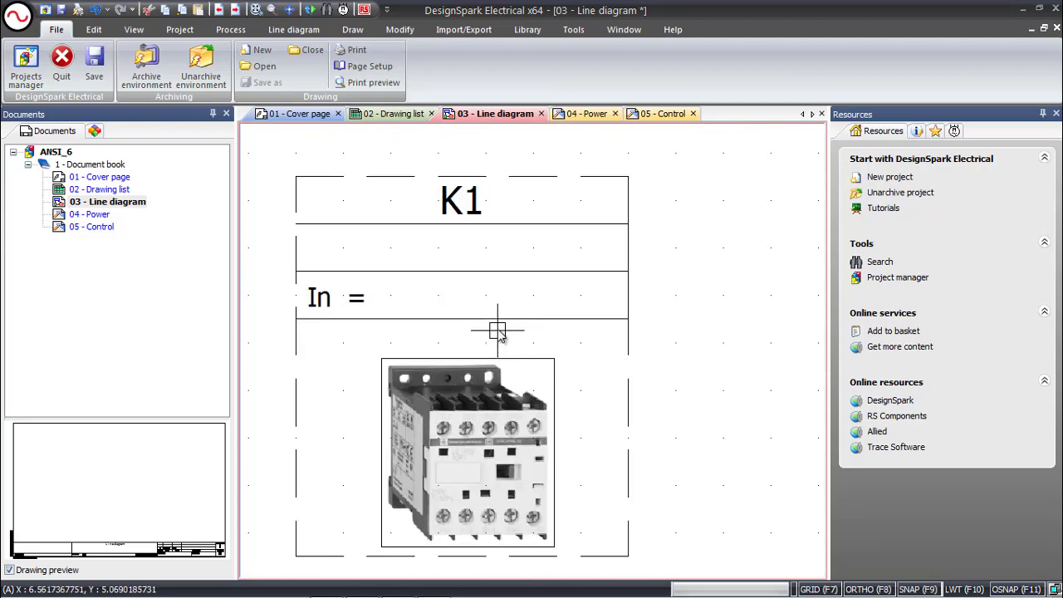